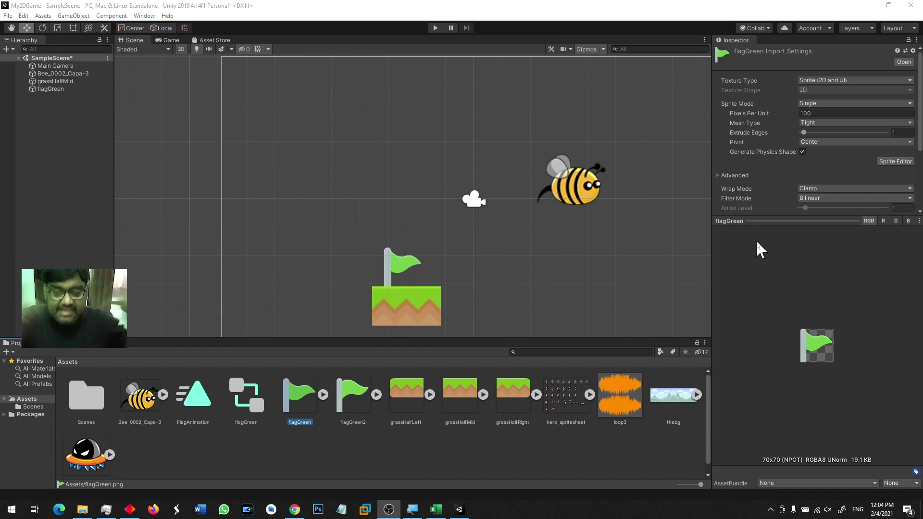
# Open hero_spritesheet.png from the Assets folder in Windows Photos.
pyautogui.doubleClick(565, 392)
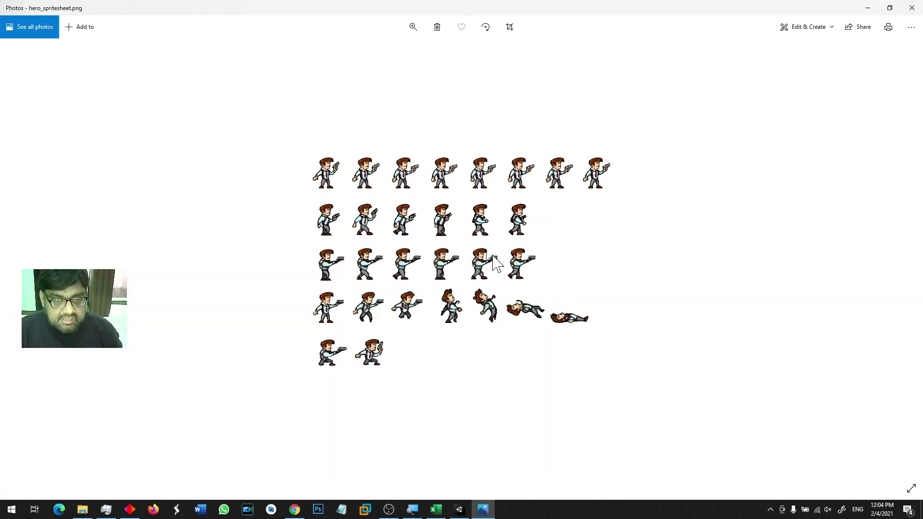
# Zoom into the hero sprite sheet, fit it to the window, then close Photos.
pyautogui.scroll(3, 457, 211)
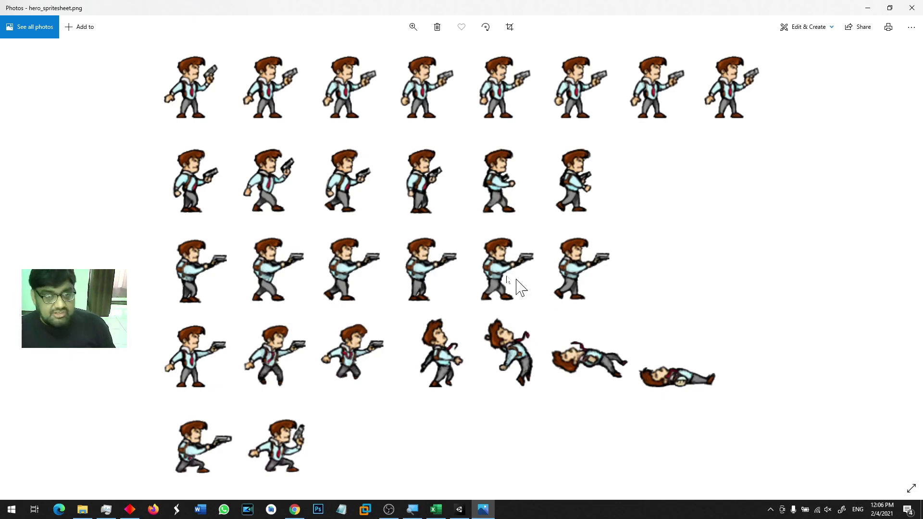
pyautogui.click(413, 27)
pyautogui.moveTo(398, 52)
pyautogui.mouseDown()
pyautogui.moveTo(377, 62)
pyautogui.moveTo(398, 70)
pyautogui.mouseUp()
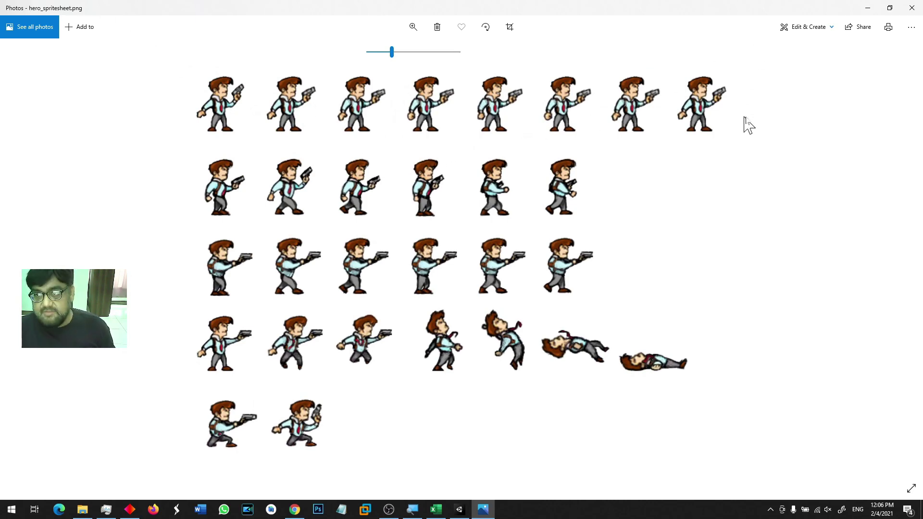
pyautogui.click(902, 10)
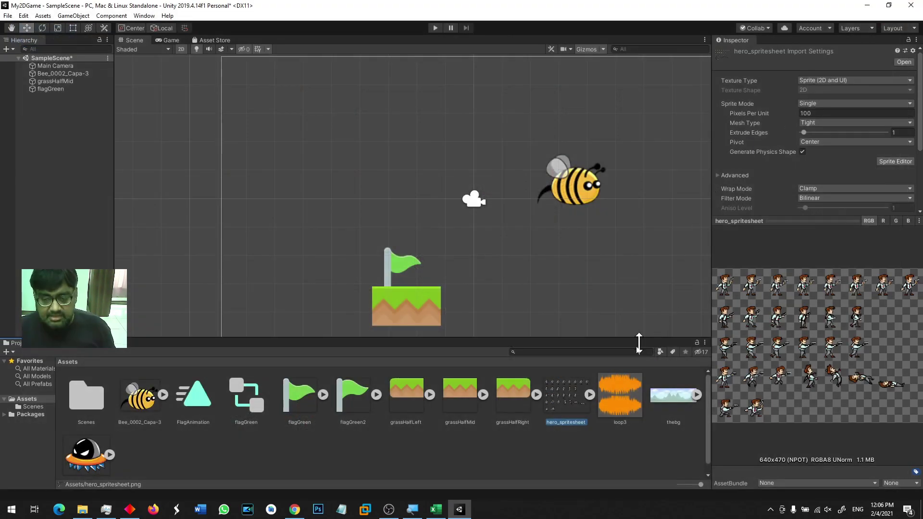
pyautogui.moveTo(554, 394); pyautogui.dragTo(384, 206)
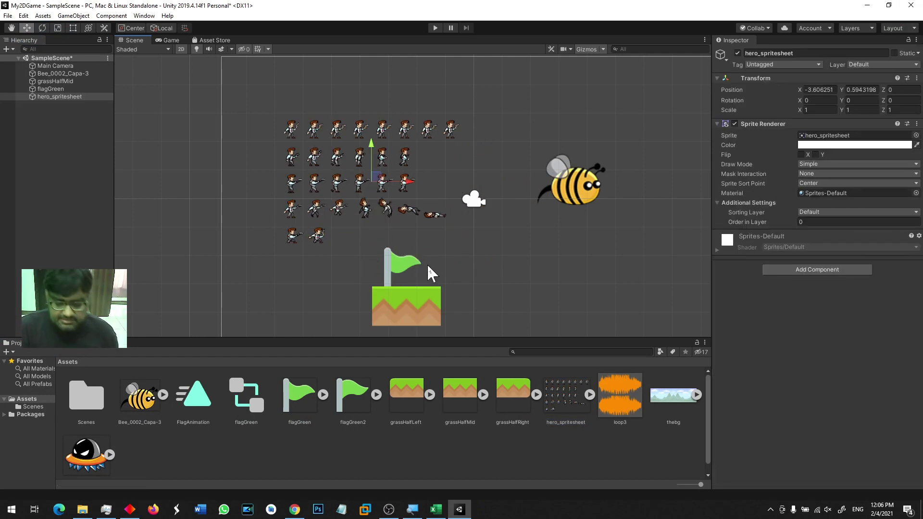
pyautogui.press('Delete')
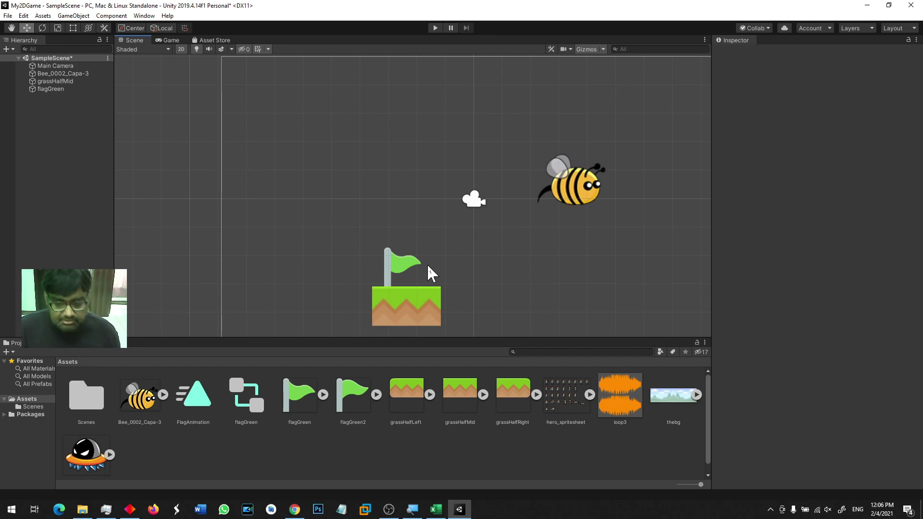
pyautogui.moveTo(563, 399); pyautogui.dragTo(424, 180)
pyautogui.press('r')
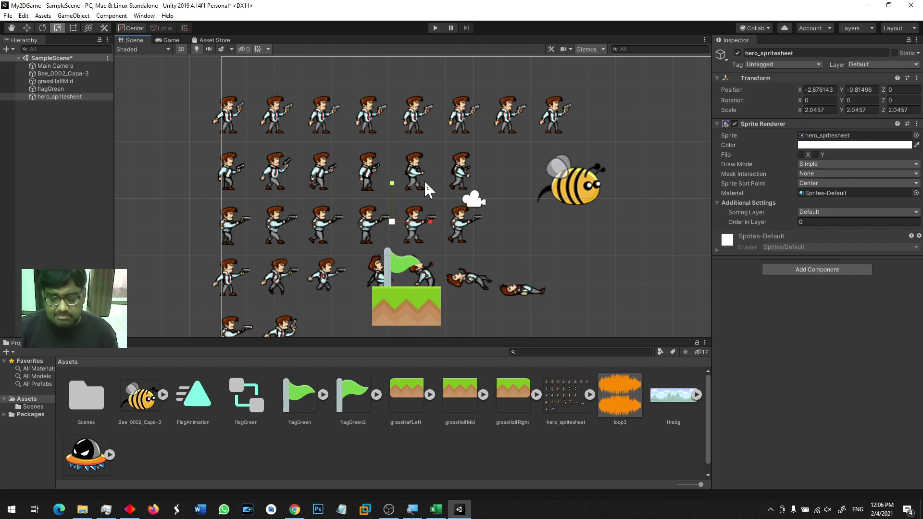
pyautogui.press('Delete')
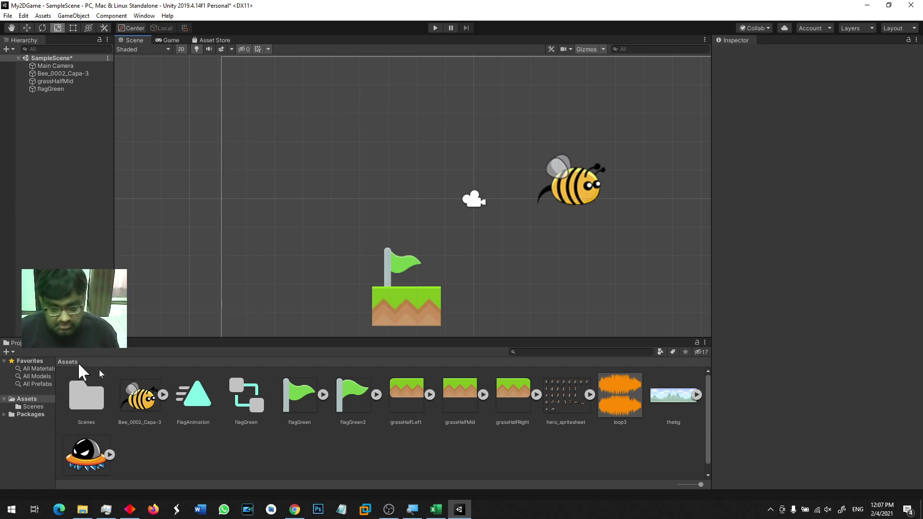
# Set hero_spritesheet's Sprite Mode to Multiple and request the Sprite Editor.
pyautogui.click(569, 396)
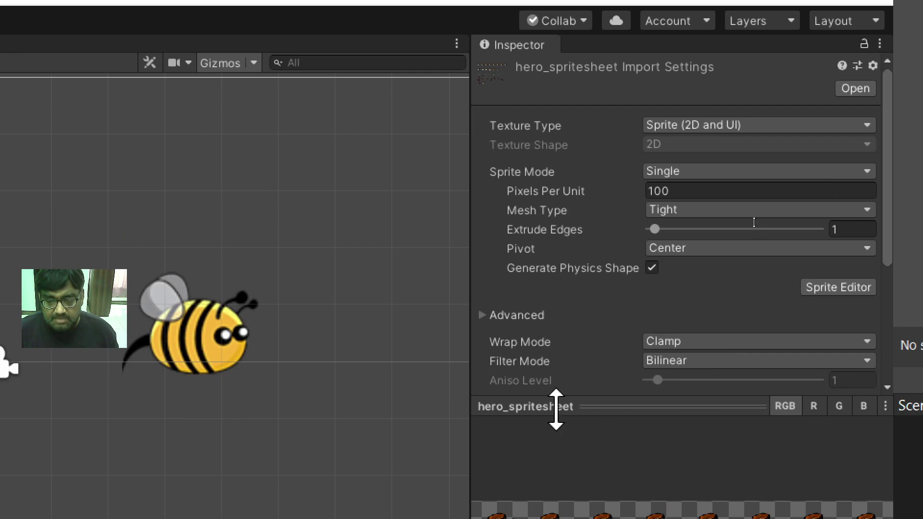
pyautogui.moveTo(554, 473); pyautogui.dragTo(561, 518)
pyautogui.moveTo(561, 457); pyautogui.dragTo(562, 471)
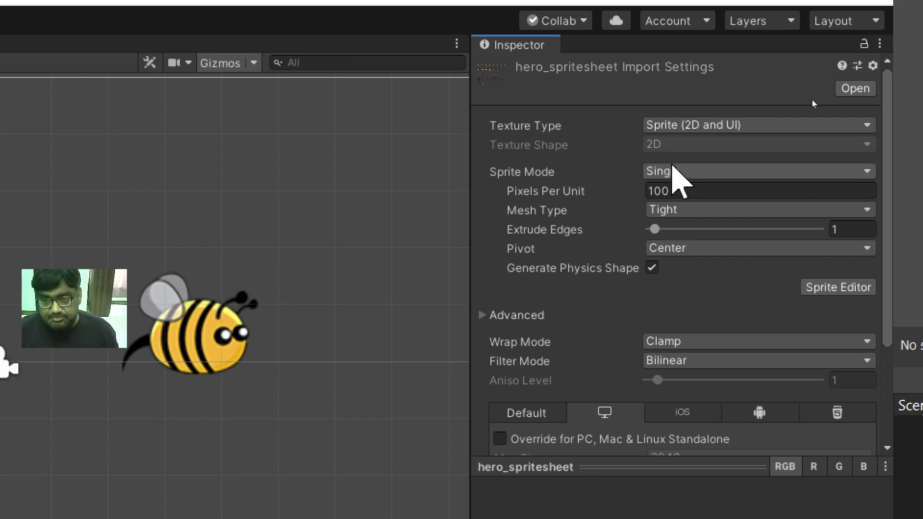
pyautogui.click(673, 173)
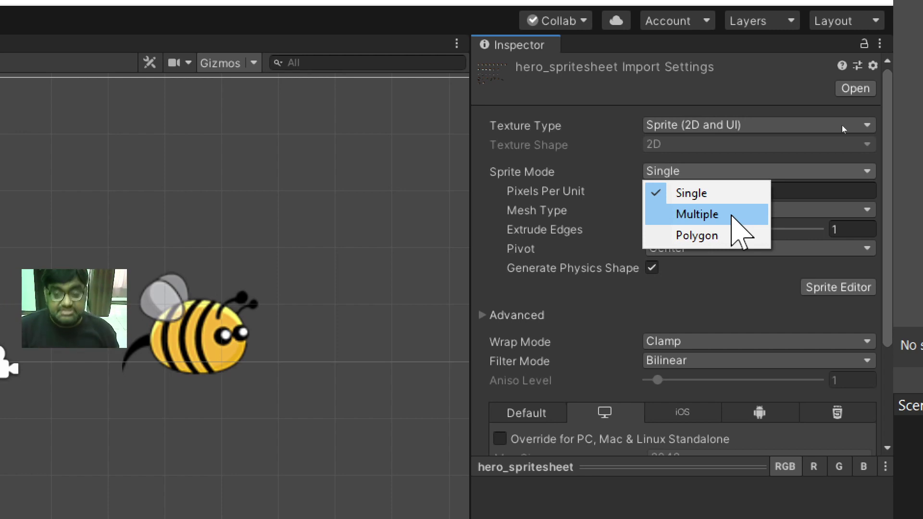
pyautogui.click(731, 215)
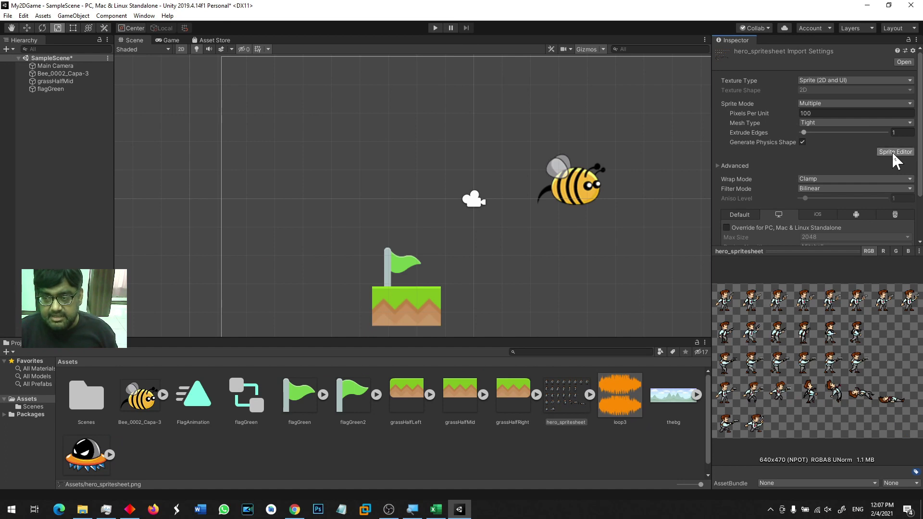
pyautogui.click(892, 153)
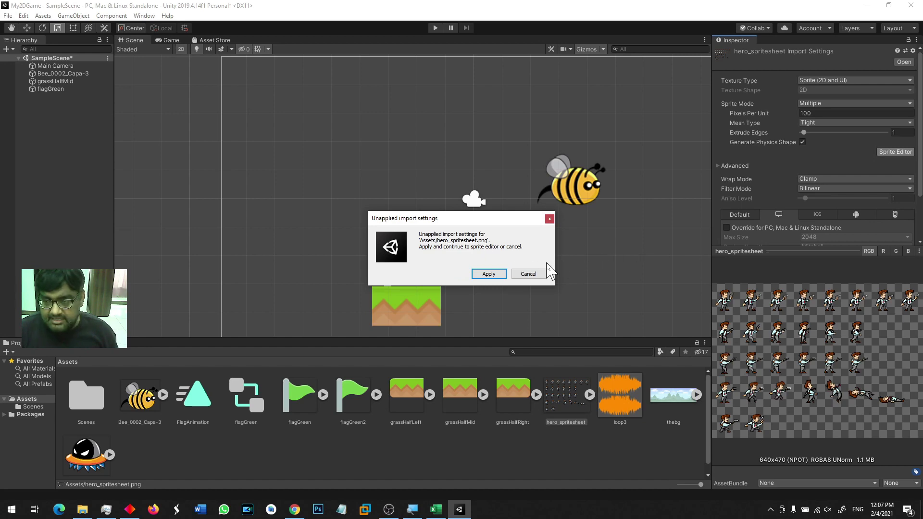
# Apply the import change and bring up the Slice options (Automatic, Center pivot, Delete Existing).
pyautogui.click(489, 274)
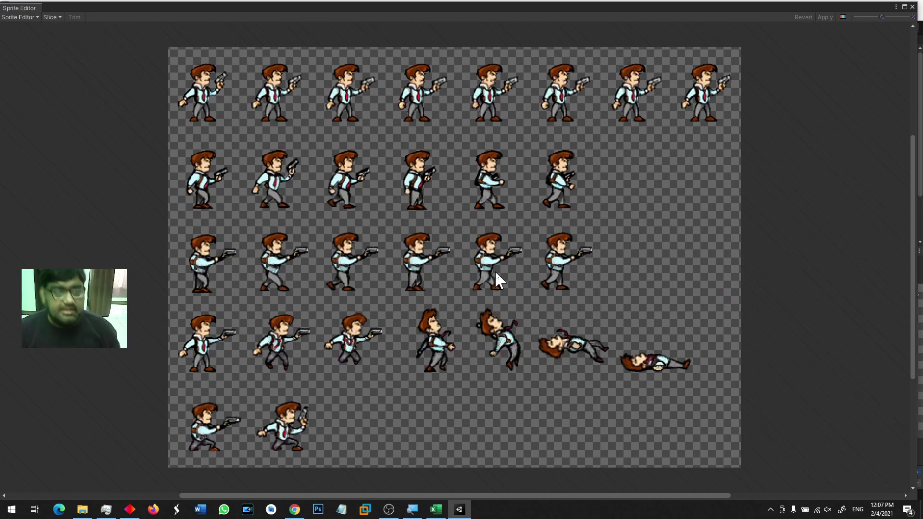
pyautogui.moveTo(915, 7); pyautogui.dragTo(918, 40)
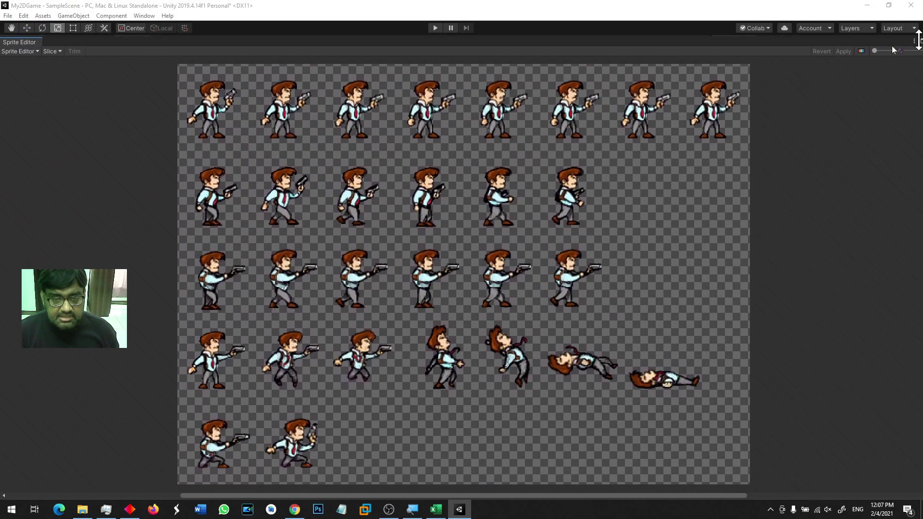
pyautogui.scroll(-1, 442, 207)
pyautogui.scroll(5, 437, 212)
pyautogui.scroll(-5, 432, 217)
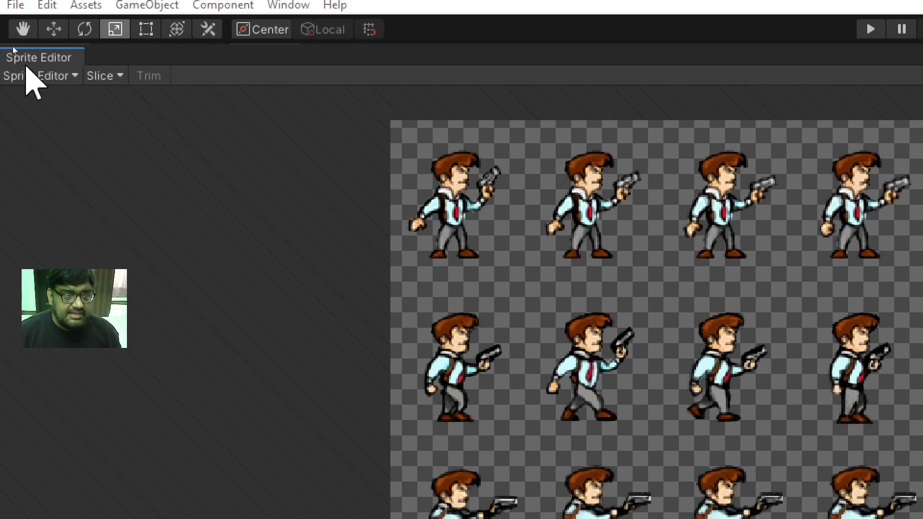
pyautogui.click(106, 76)
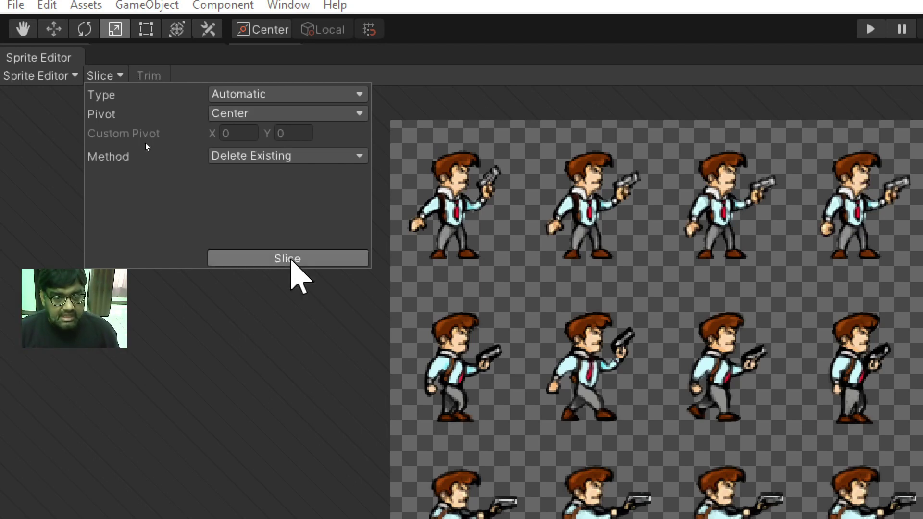
# Slice the hero sheet automatically, check the outlines across it, and apply the slices.
pyautogui.click(291, 260)
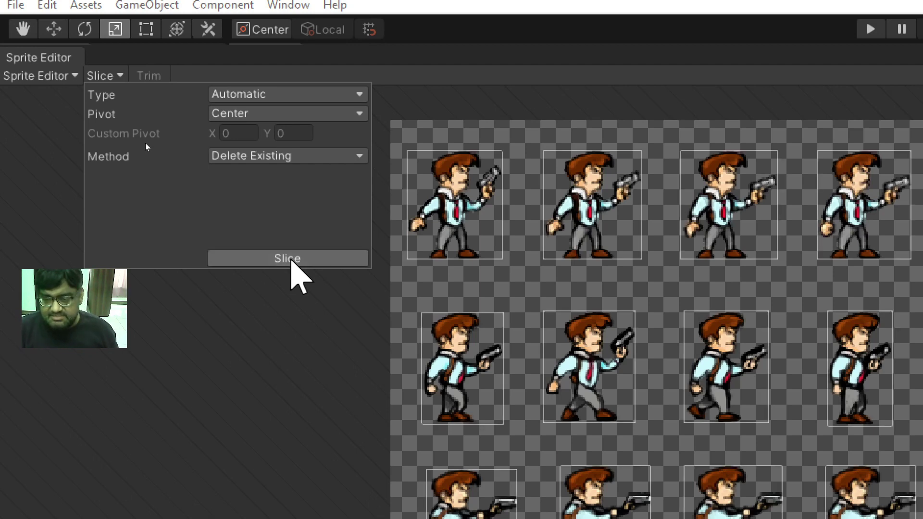
pyautogui.moveTo(685, 409); pyautogui.dragTo(333, 430, button='middle')
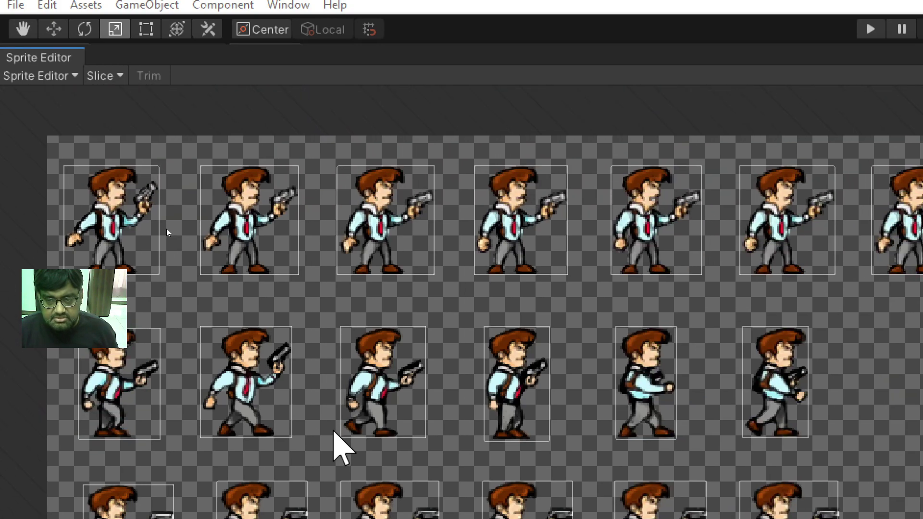
pyautogui.moveTo(707, 382); pyautogui.dragTo(600, 305, button='middle')
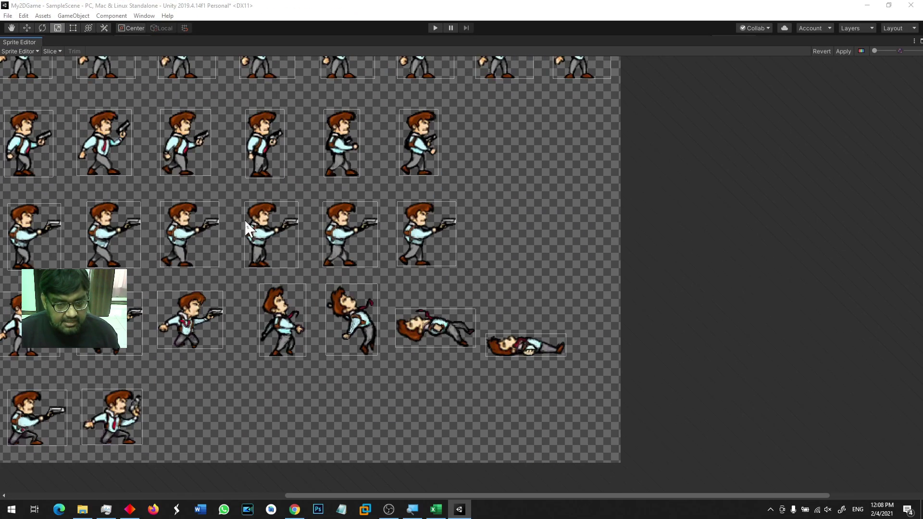
pyautogui.moveTo(247, 228); pyautogui.dragTo(454, 262, button='middle')
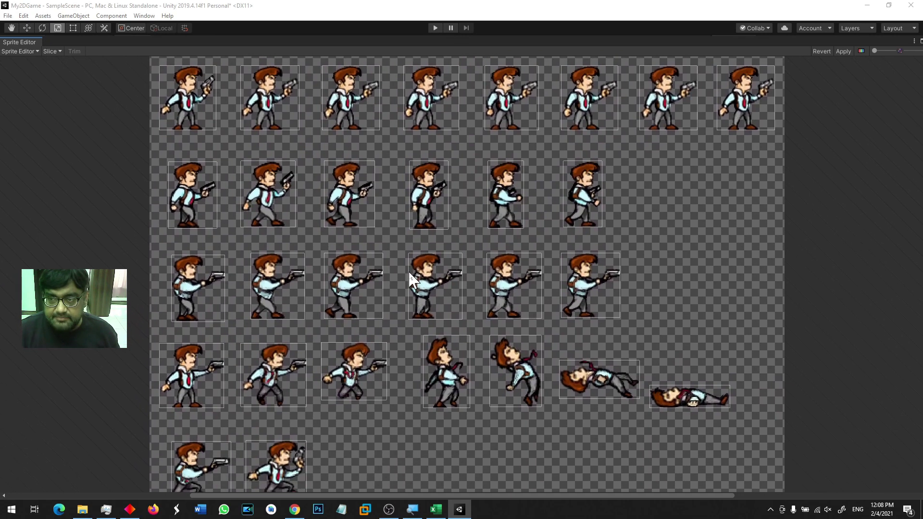
pyautogui.click(840, 52)
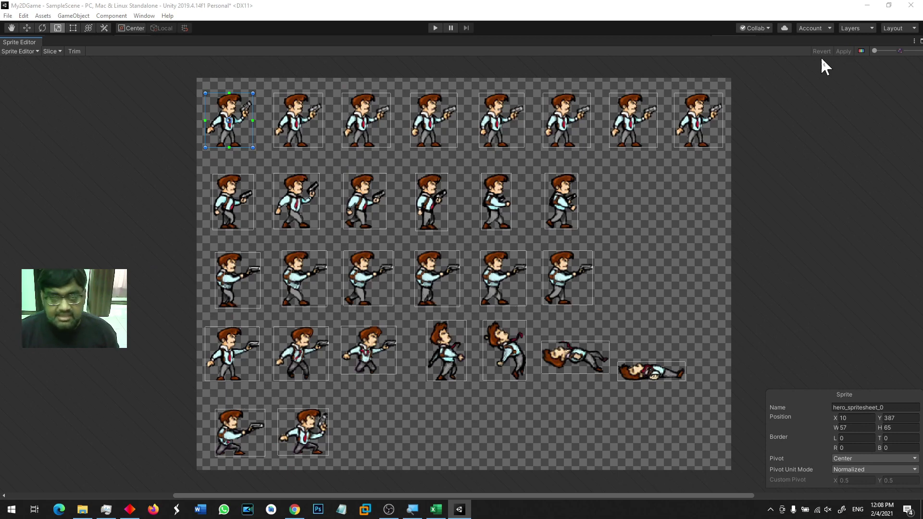
# Close the Sprite Editor and expand hero_spritesheet to show its sliced sprites.
pyautogui.doubleClick(814, 42)
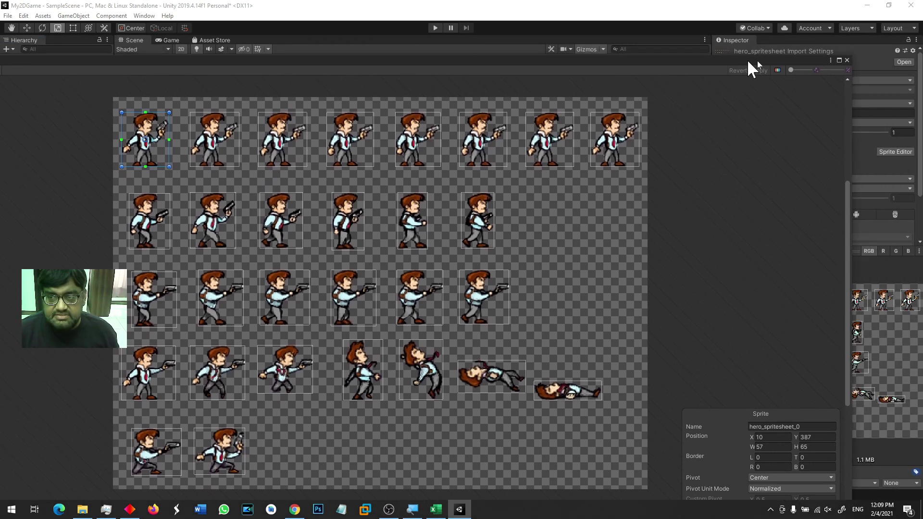
pyautogui.click(847, 59)
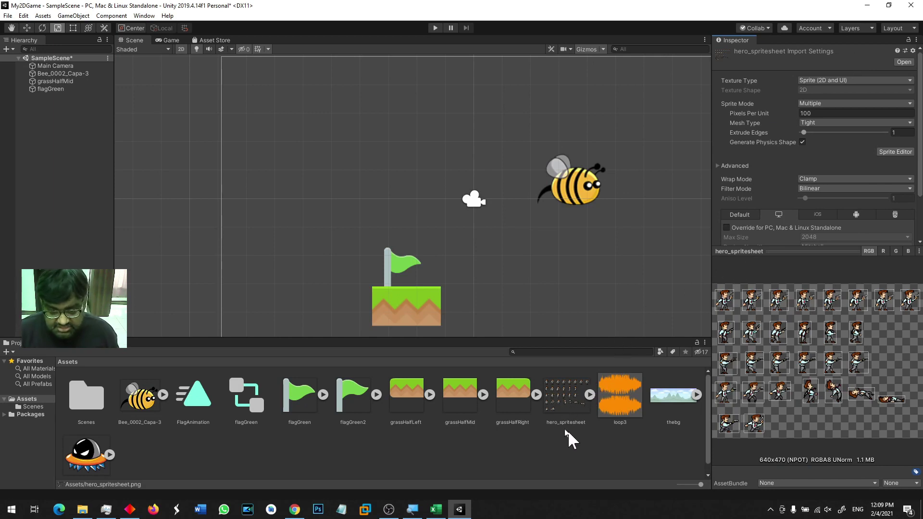
pyautogui.click(578, 406)
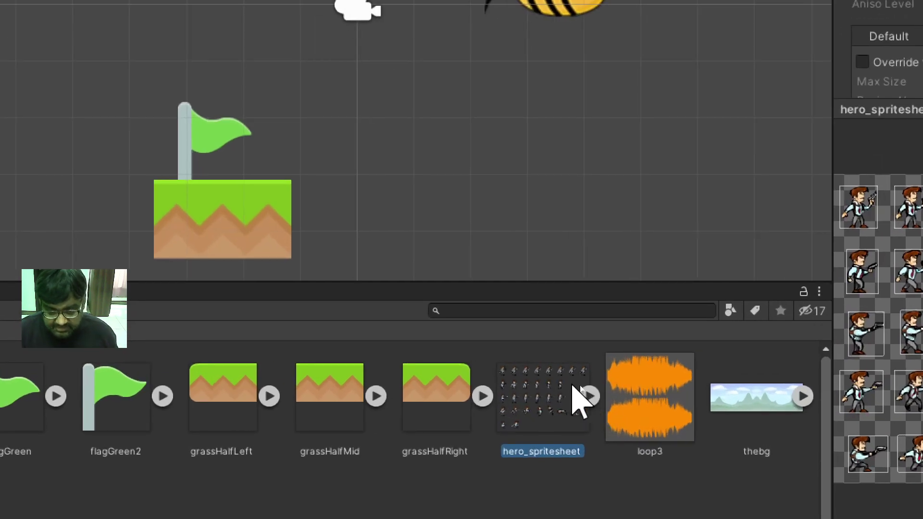
pyautogui.click(590, 397)
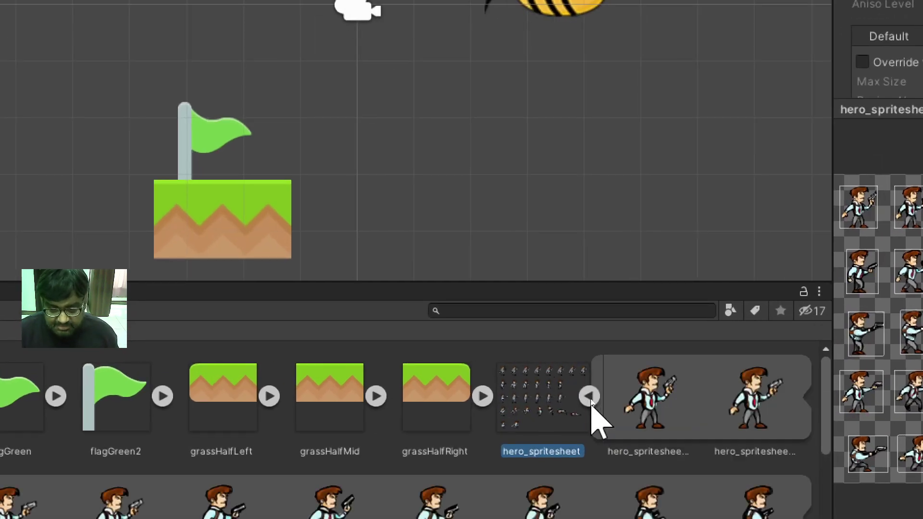
pyautogui.click(620, 395)
pyautogui.click(769, 403)
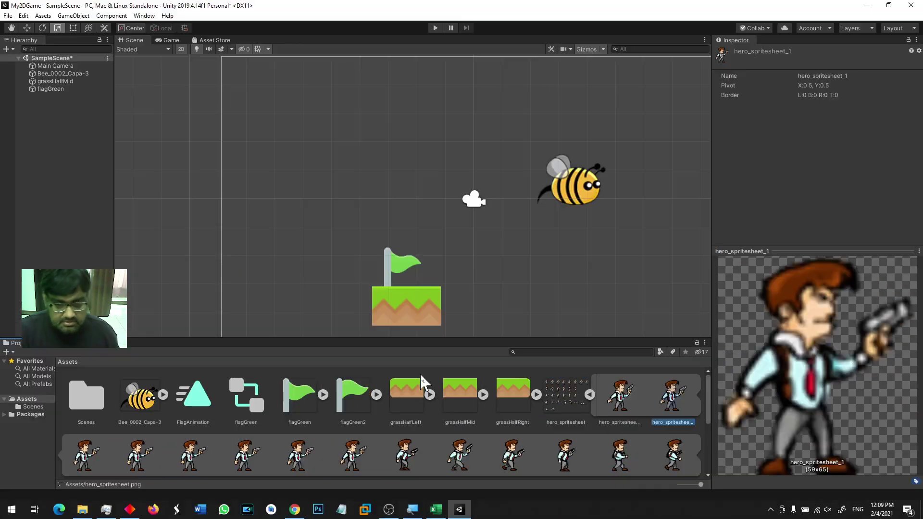
# Preview sliced frames and enlarge the asset area so all hero frames show.
pyautogui.scroll(-1, 108, 438)
pyautogui.click(126, 448)
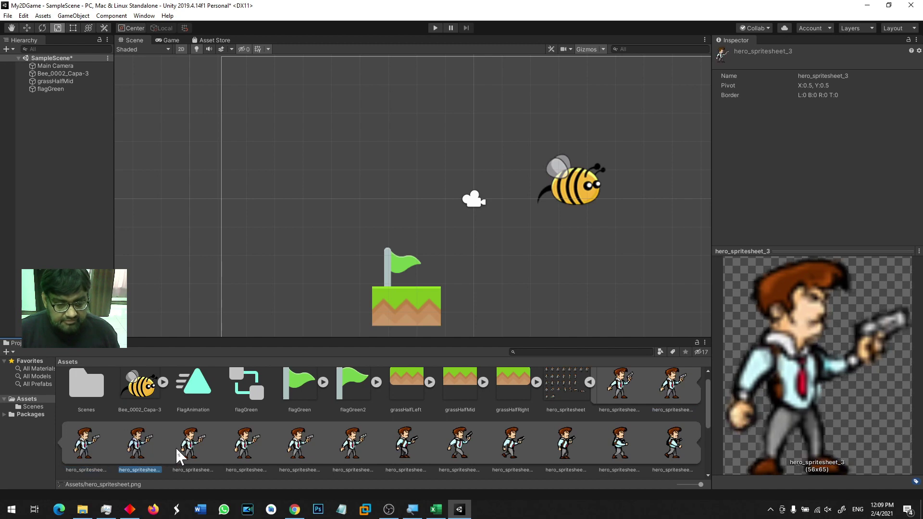
pyautogui.click(353, 435)
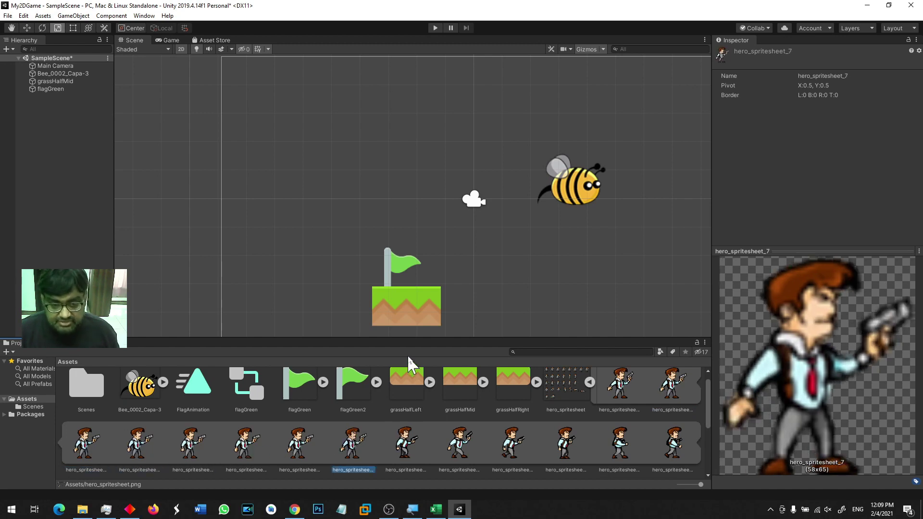
pyautogui.moveTo(409, 340); pyautogui.dragTo(411, 215)
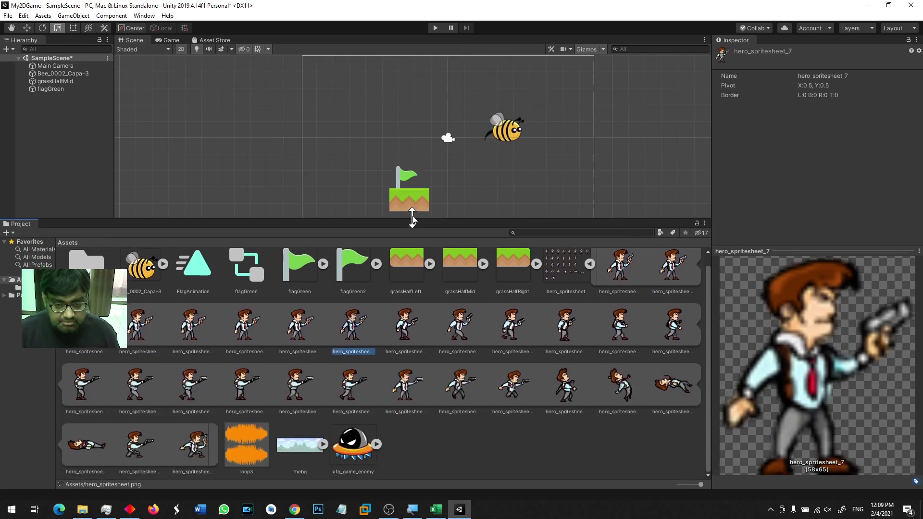
pyautogui.scroll(1, 586, 315)
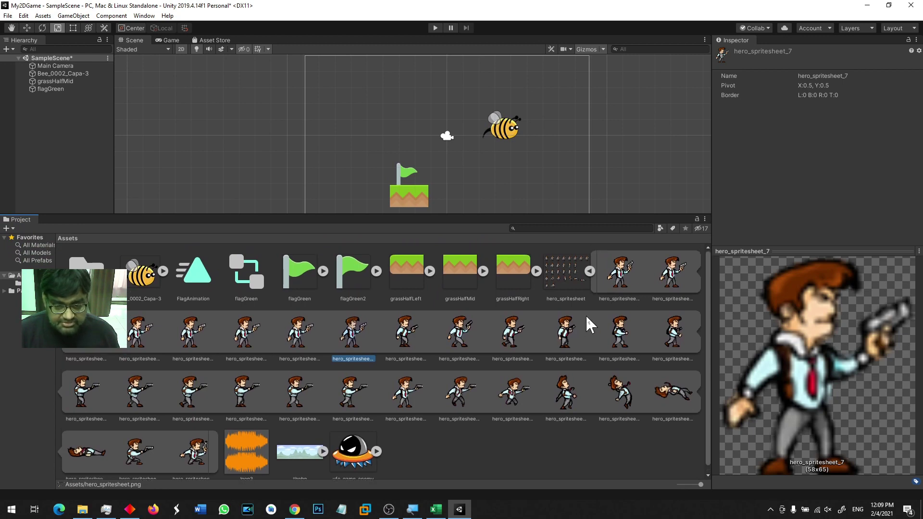
pyautogui.click(602, 298)
pyautogui.click(658, 298)
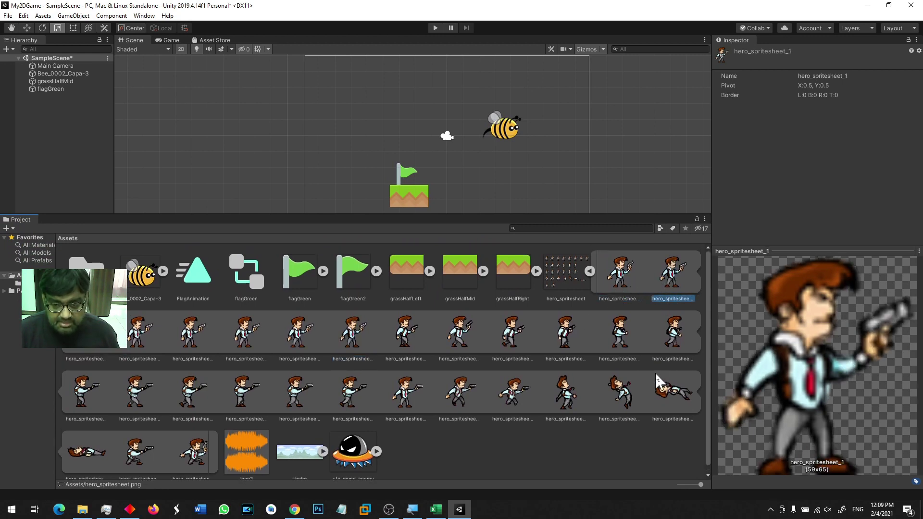
# Drop hero_spritesheet_24 into the scene as a test, then delete it.
pyautogui.click(622, 415)
pyautogui.moveTo(622, 400); pyautogui.dragTo(750, 494)
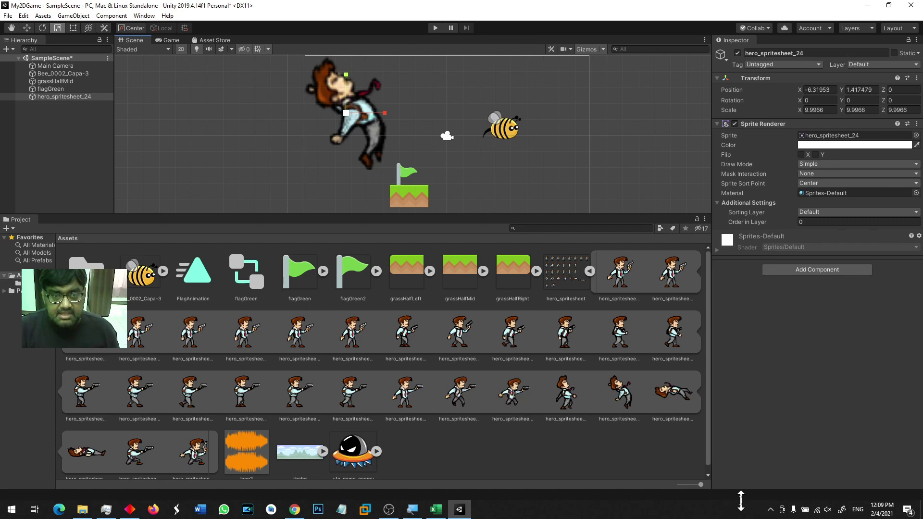
pyautogui.press('Delete')
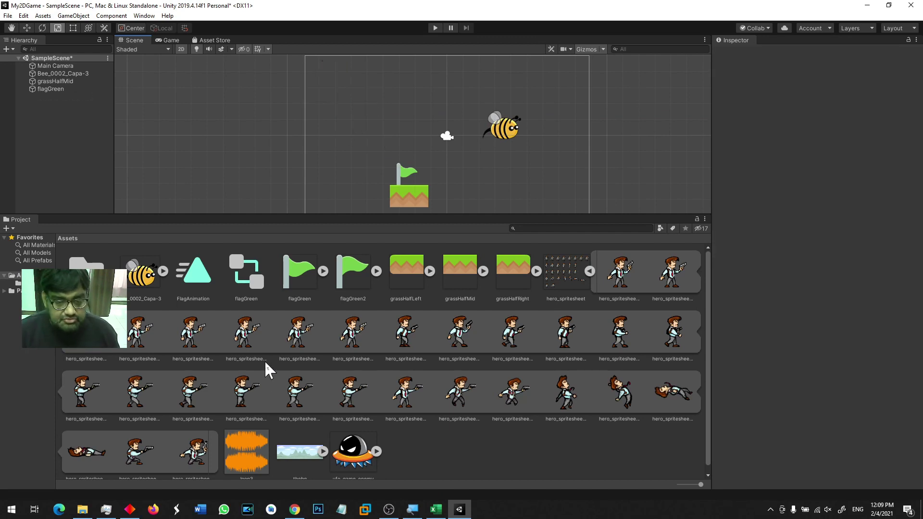
# Step through frames hero_spritesheet_0 to _13 to find the walking poses.
pyautogui.click(611, 290)
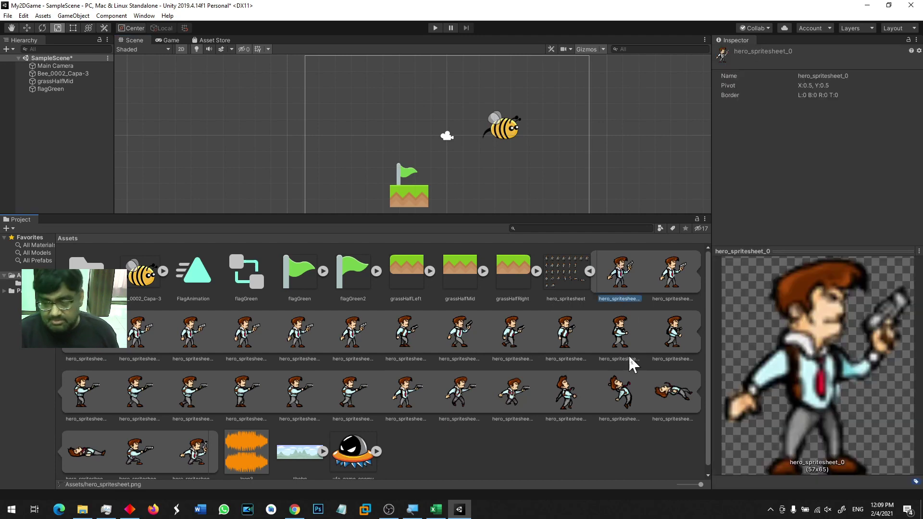
pyautogui.press('Right')
pyautogui.press('Right')
pyautogui.press('Right')
pyautogui.press('Right')
pyautogui.press('Right')
pyautogui.press('Right')
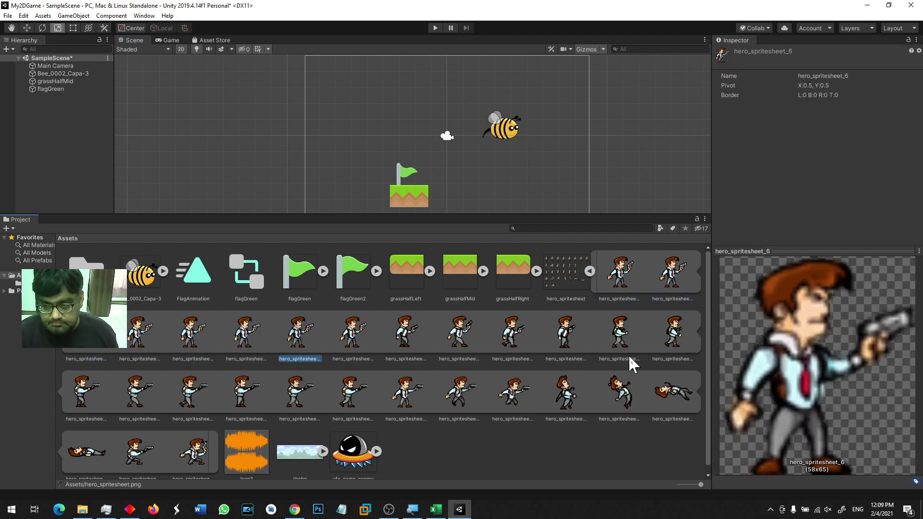
pyautogui.press('Right')
pyautogui.press('Right')
pyautogui.press('Left')
pyautogui.press('Left')
pyautogui.press('Left')
pyautogui.press('Left')
pyautogui.press('Left')
pyautogui.press('Left')
pyautogui.press('Left')
pyautogui.press('Left')
pyautogui.press('Right')
pyautogui.press('Right')
pyautogui.press('Right')
pyautogui.press('Right')
pyautogui.press('Right')
pyautogui.press('Right')
pyautogui.press('Right')
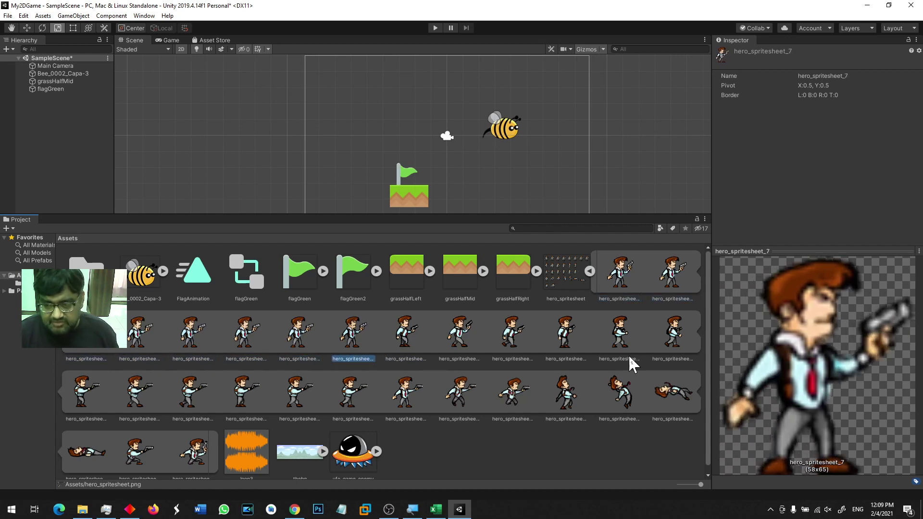
pyautogui.press('Right')
pyautogui.press('Right')
pyautogui.press('Right')
pyautogui.press('Right')
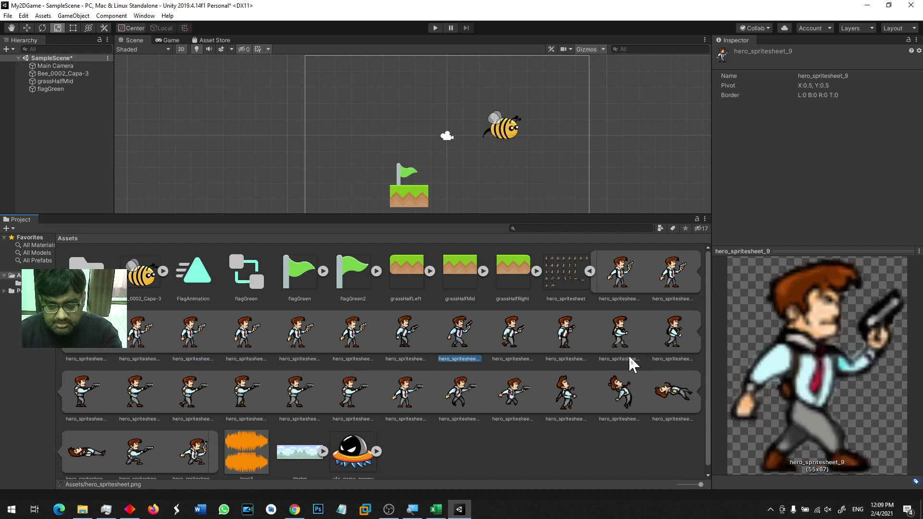
pyautogui.press('Right')
pyautogui.press('Right')
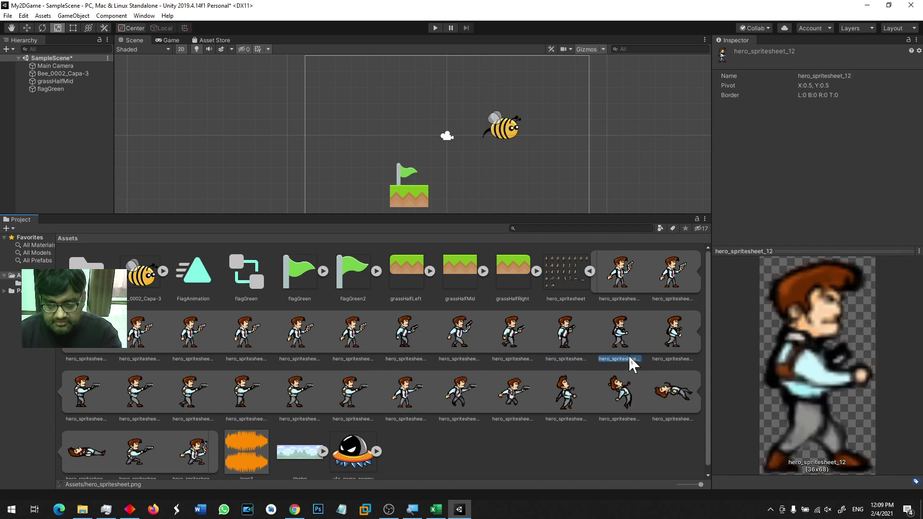
pyautogui.press('Left')
pyautogui.press('Left')
pyautogui.press('Left')
pyautogui.press('Left')
pyautogui.press('Left')
pyautogui.press('Left')
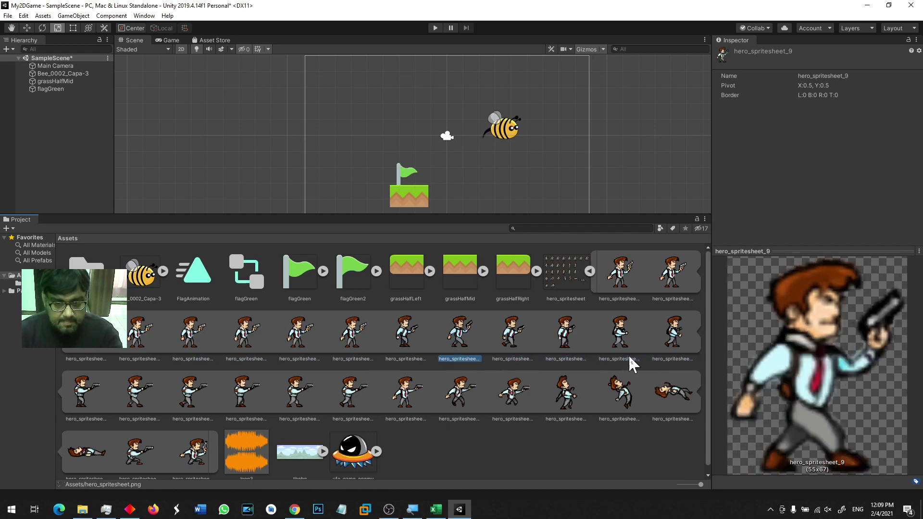
pyautogui.press('Right')
pyautogui.press('Right')
pyautogui.press('Right')
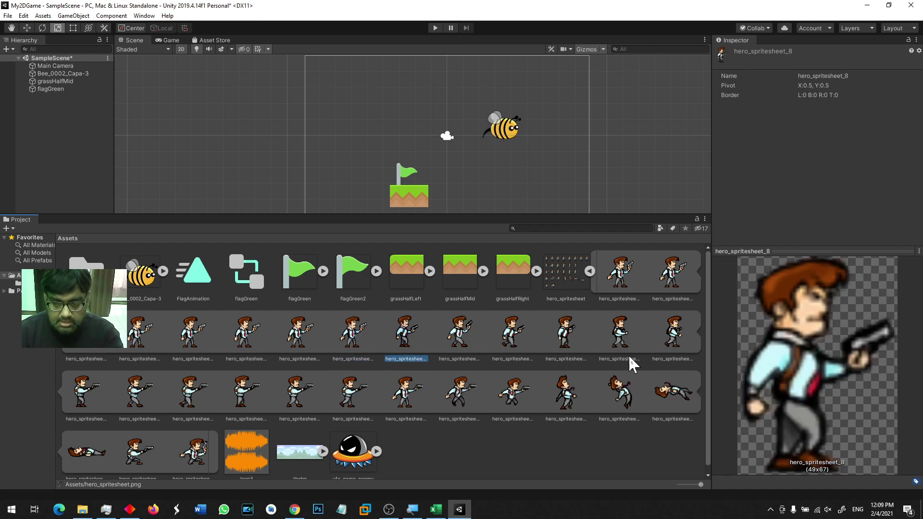
pyautogui.press('Right')
pyautogui.press('Right')
pyautogui.press('Right')
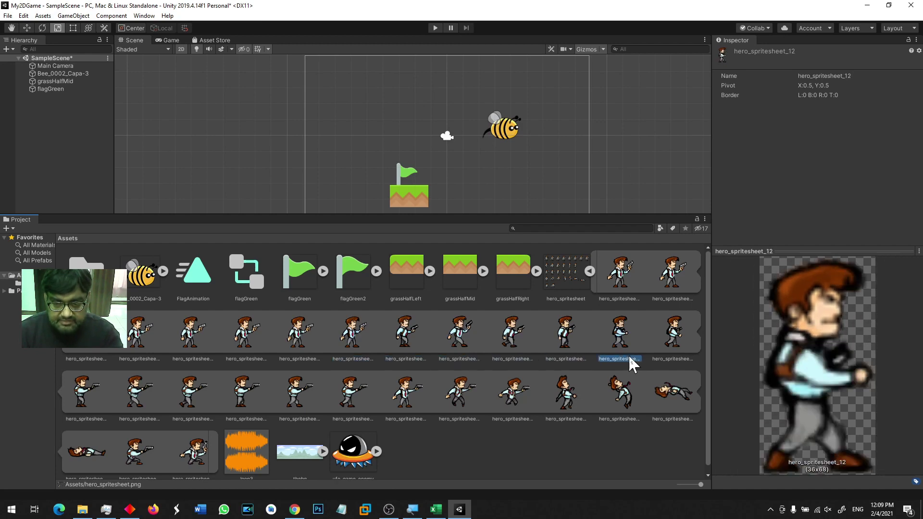
# Drag frames hero_spritesheet_8 to _13 into the Scene and save the clip as WalkAnimation.
pyautogui.click(338, 332)
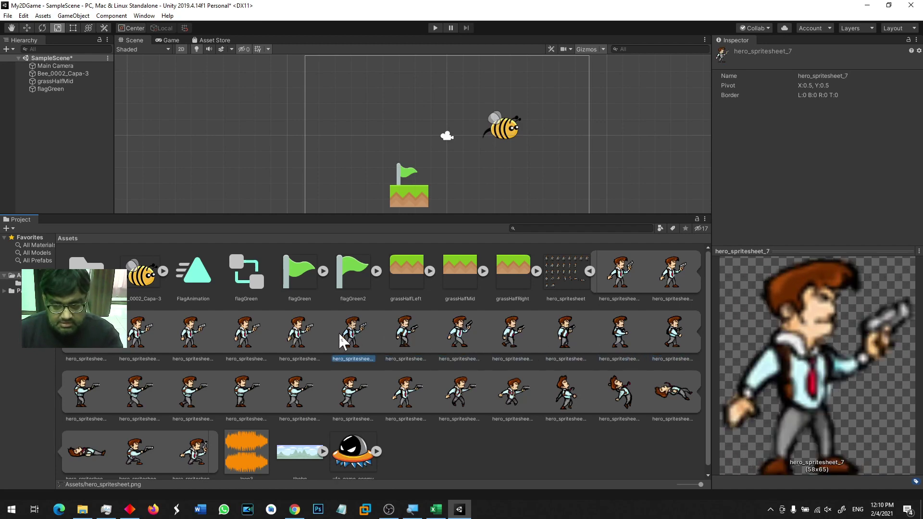
pyautogui.click(400, 335)
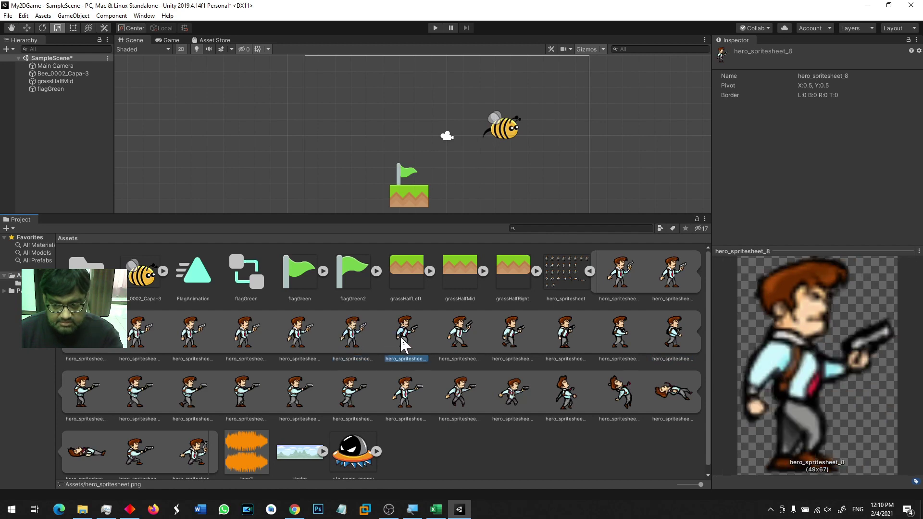
pyautogui.keyDown('shift'); pyautogui.click(454, 336); pyautogui.keyUp('shift')
pyautogui.keyDown('shift'); pyautogui.click(511, 337); pyautogui.keyUp('shift')
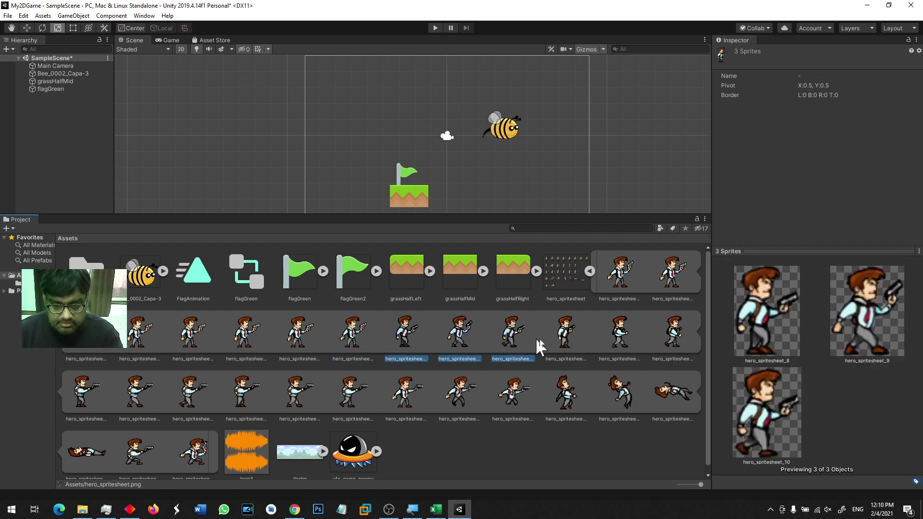
pyautogui.keyDown('shift'); pyautogui.click(612, 338); pyautogui.keyUp('shift')
pyautogui.keyDown('shift'); pyautogui.click(676, 339); pyautogui.keyUp('shift')
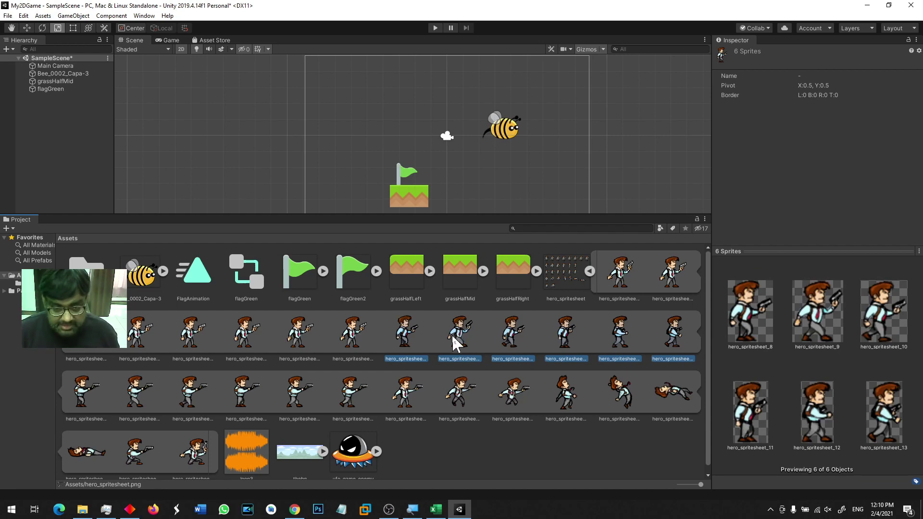
pyautogui.moveTo(406, 336); pyautogui.dragTo(362, 131)
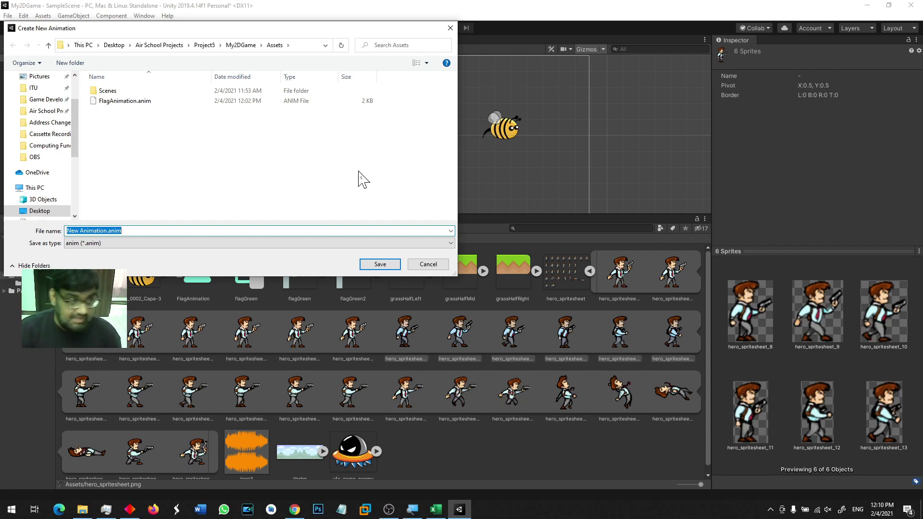
pyautogui.write('Walk')
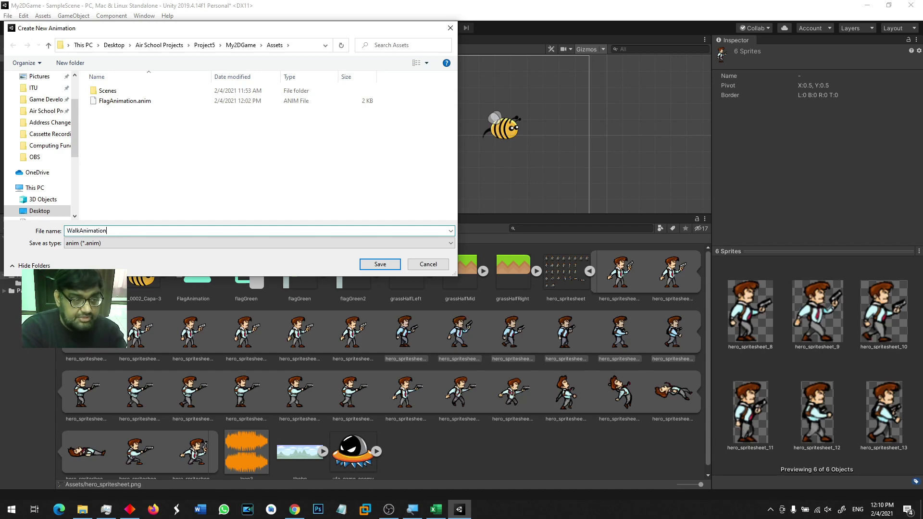
pyautogui.press('Return')
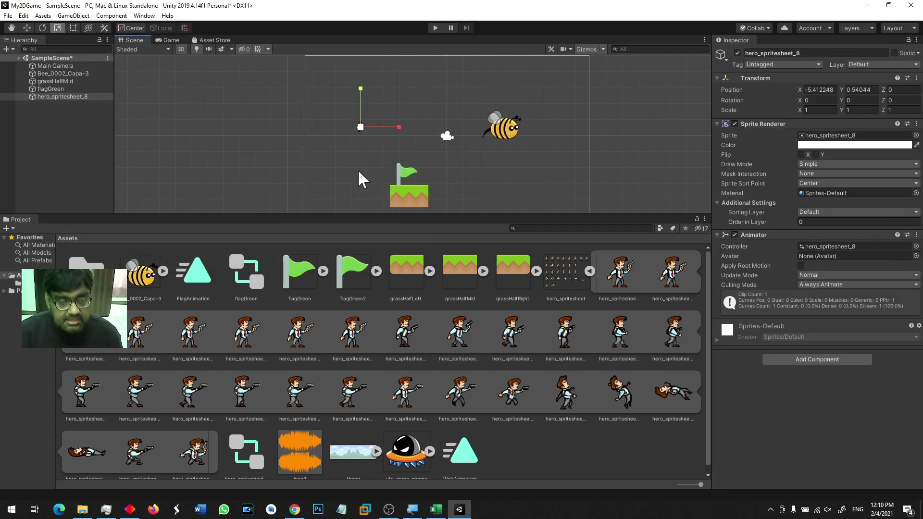
# Scale the walking hero to 4.894 and run Play mode to watch it walk.
pyautogui.scroll(5, 364, 139)
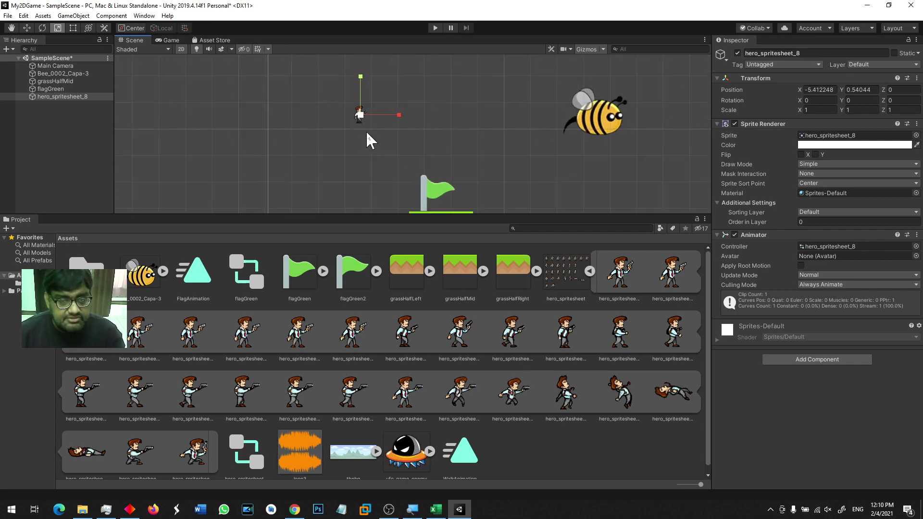
pyautogui.scroll(3, 356, 111)
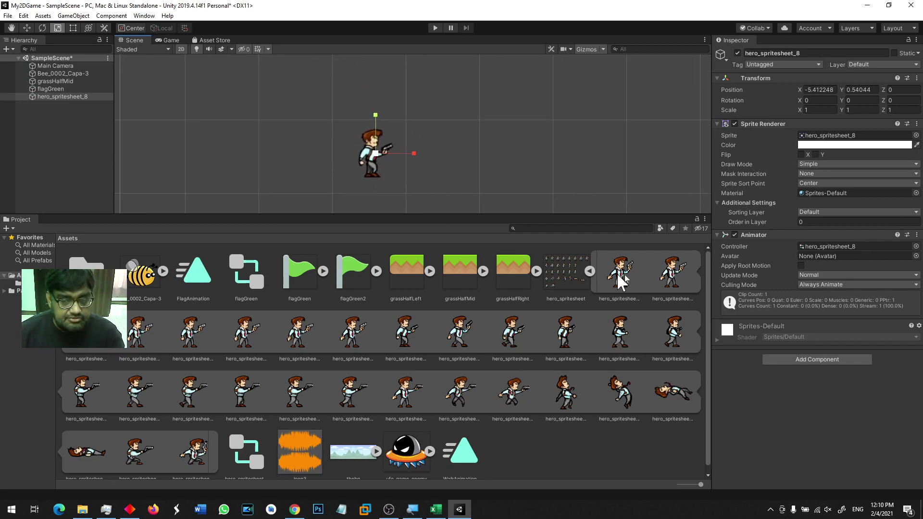
pyautogui.moveTo(656, 216); pyautogui.dragTo(656, 361)
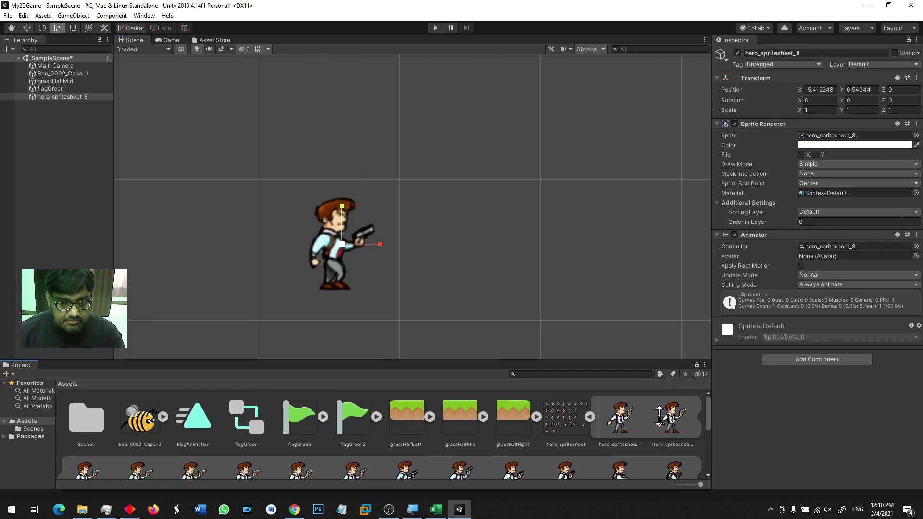
pyautogui.scroll(-8, 406, 290)
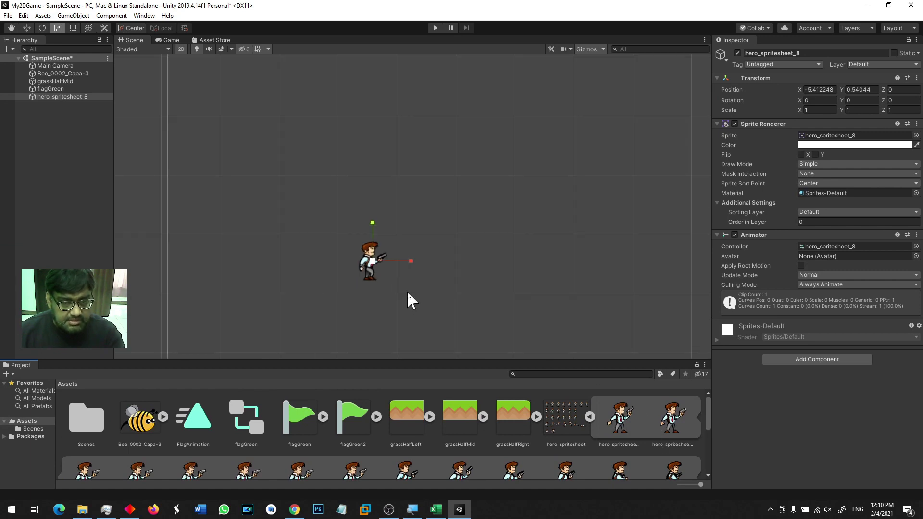
pyautogui.moveTo(395, 278); pyautogui.dragTo(534, 157)
pyautogui.click(435, 28)
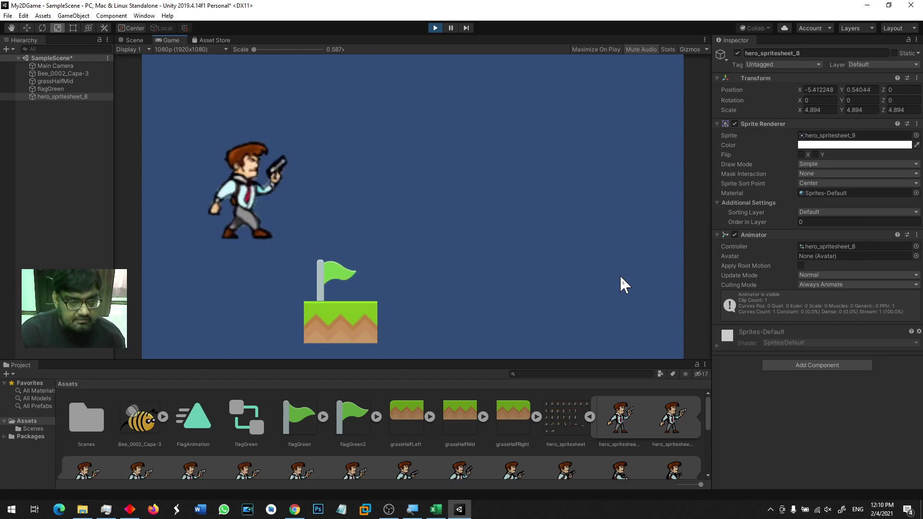
# Stop Play mode, pan the scene, and view the full sprite sheet in Photos before closing it.
pyautogui.click(434, 28)
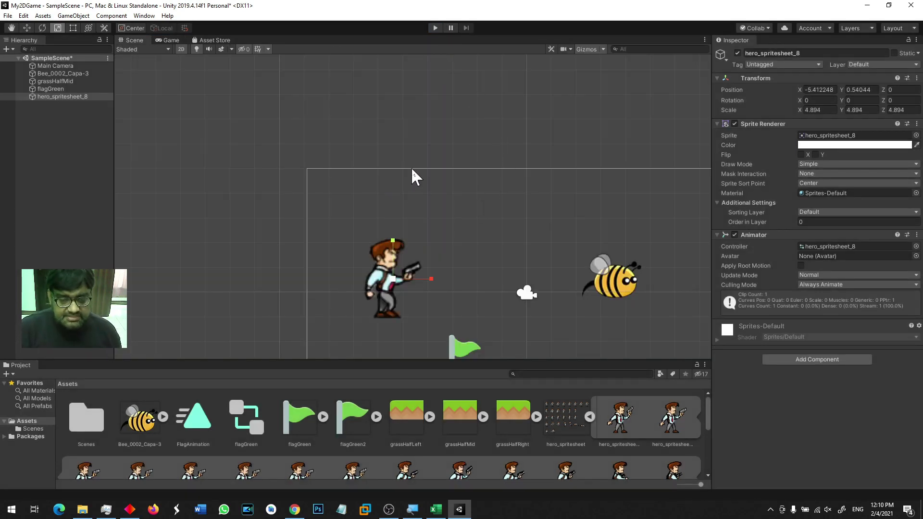
pyautogui.moveTo(425, 238); pyautogui.dragTo(317, 138, button='middle')
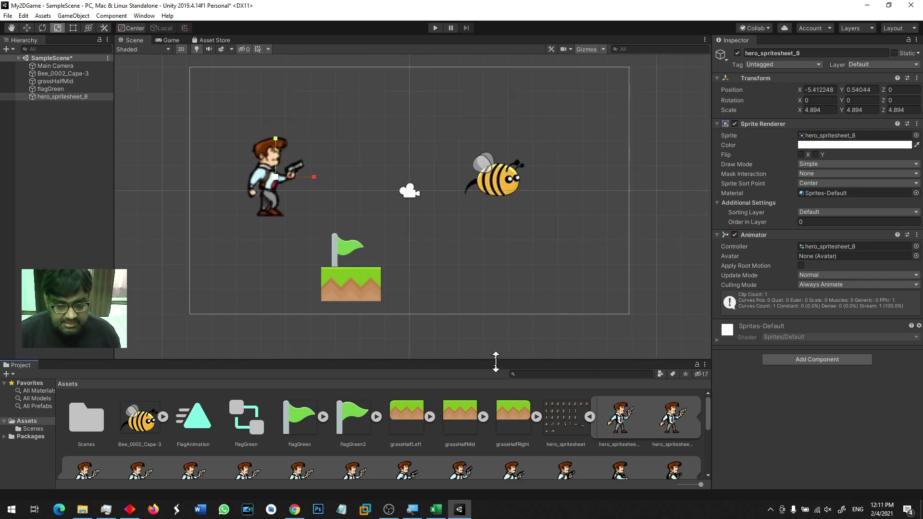
pyautogui.moveTo(495, 362); pyautogui.dragTo(495, 316)
pyautogui.click(572, 367)
pyautogui.doubleClick(572, 363)
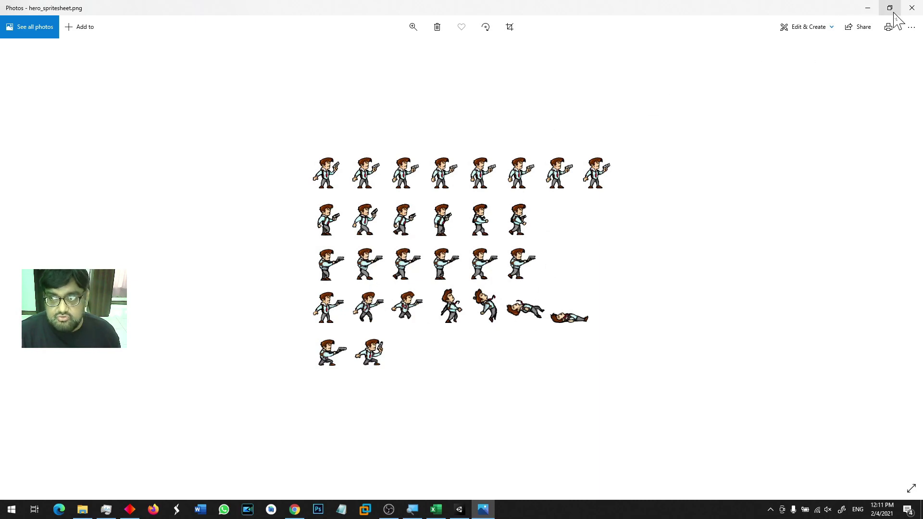
pyautogui.click(911, 7)
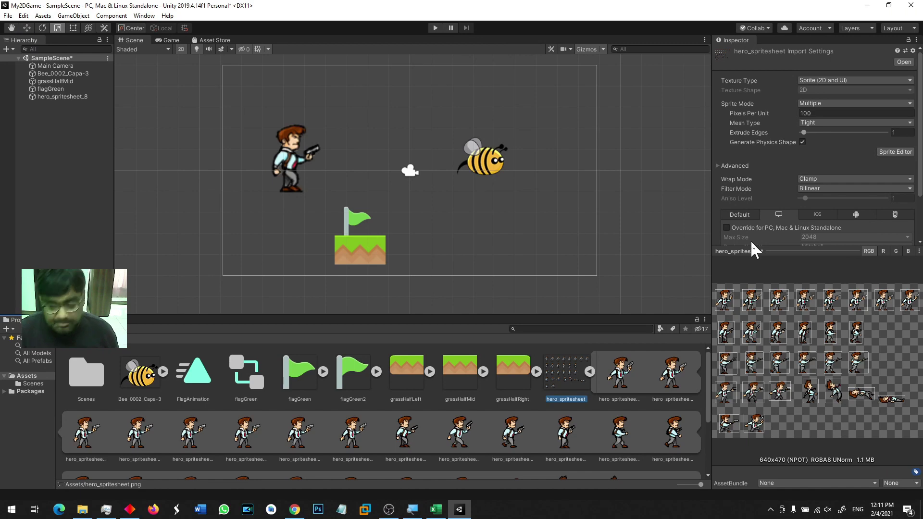
# Select the four falling frames hero_spritesheet_23 through _26.
pyautogui.scroll(-3, 535, 385)
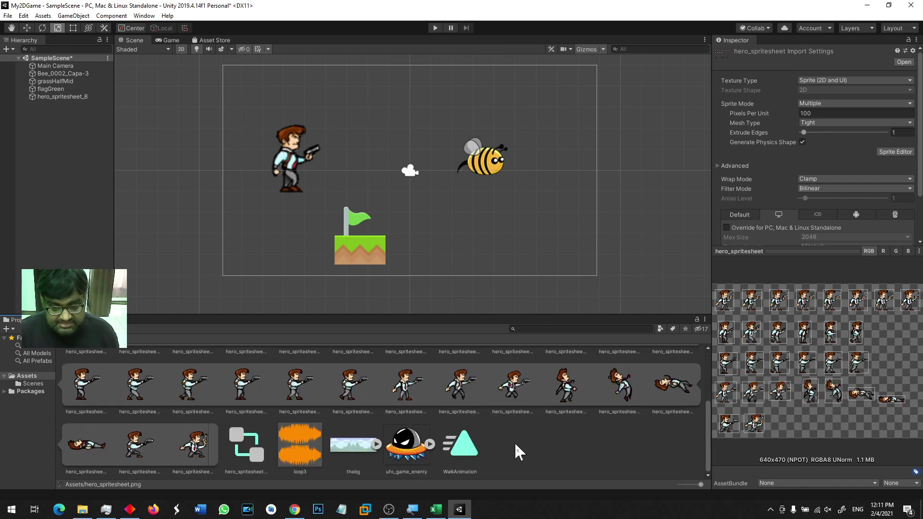
pyautogui.click(555, 387)
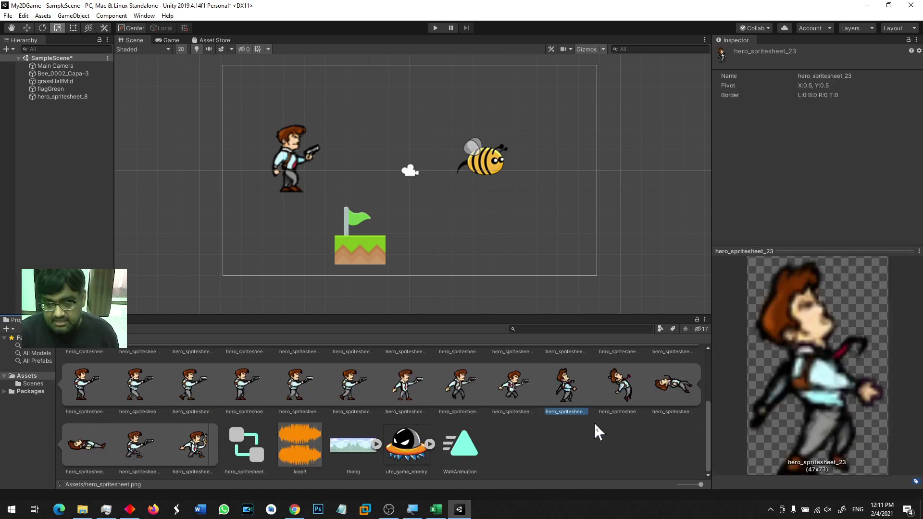
pyautogui.press('Right')
pyautogui.press('Right')
pyautogui.press('Right')
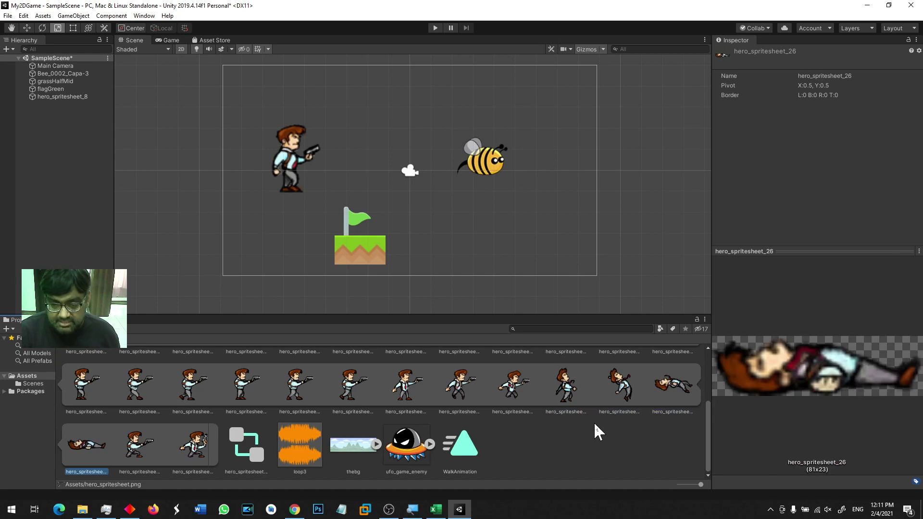
pyautogui.press('Left')
pyautogui.press('Left')
pyautogui.press('Left')
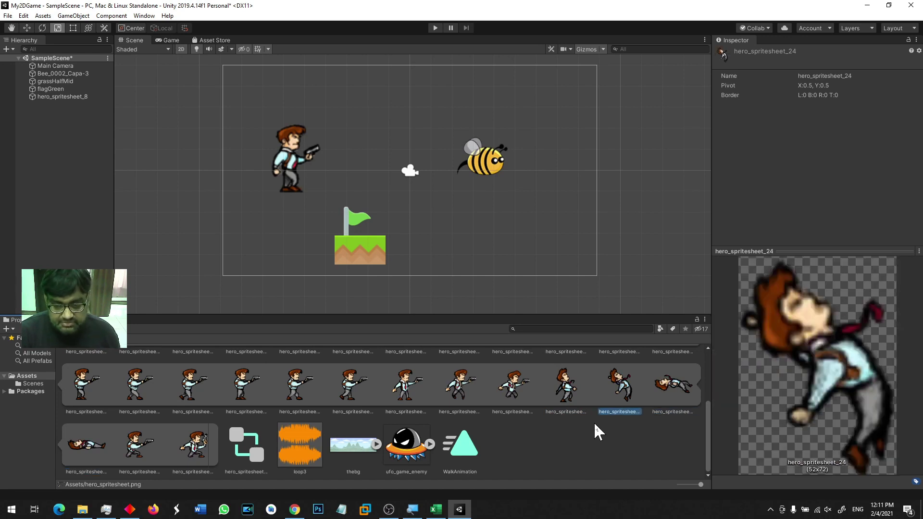
pyautogui.hotkey('shift', 'Right')
pyautogui.hotkey('shift', 'Right')
pyautogui.hotkey('shift', 'Right')
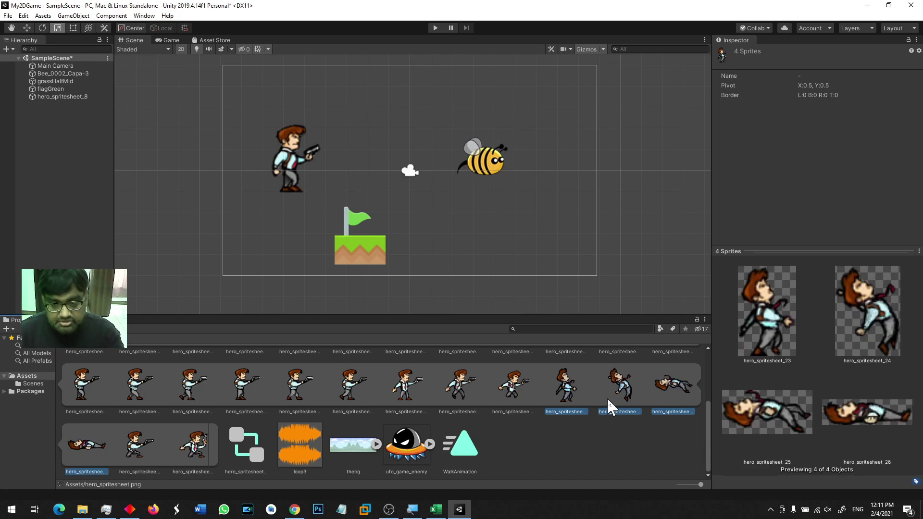
# Drag them into the Scene as a Dead animation, scale to 4.792, and run Play mode.
pyautogui.moveTo(607, 399); pyautogui.dragTo(493, 231)
pyautogui.write('Dead')
pyautogui.press('Return')
pyautogui.moveTo(495, 230); pyautogui.dragTo(647, 138)
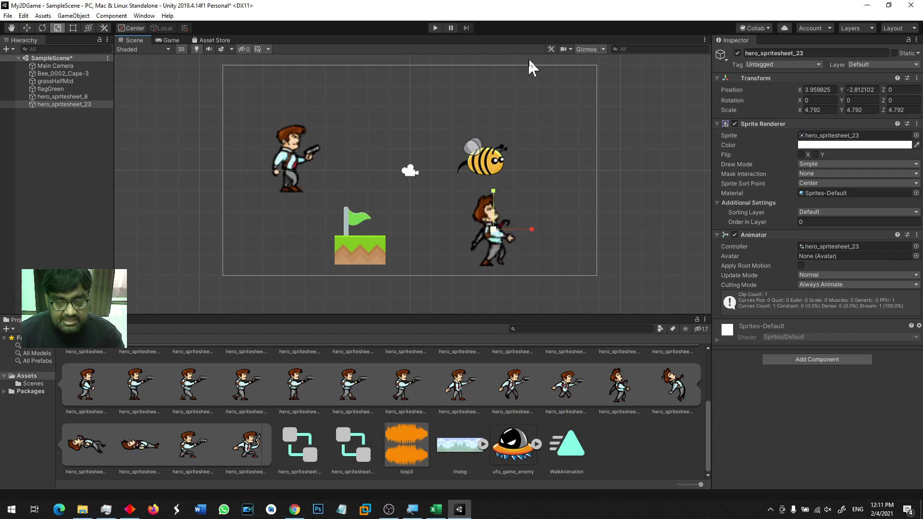
pyautogui.click(436, 28)
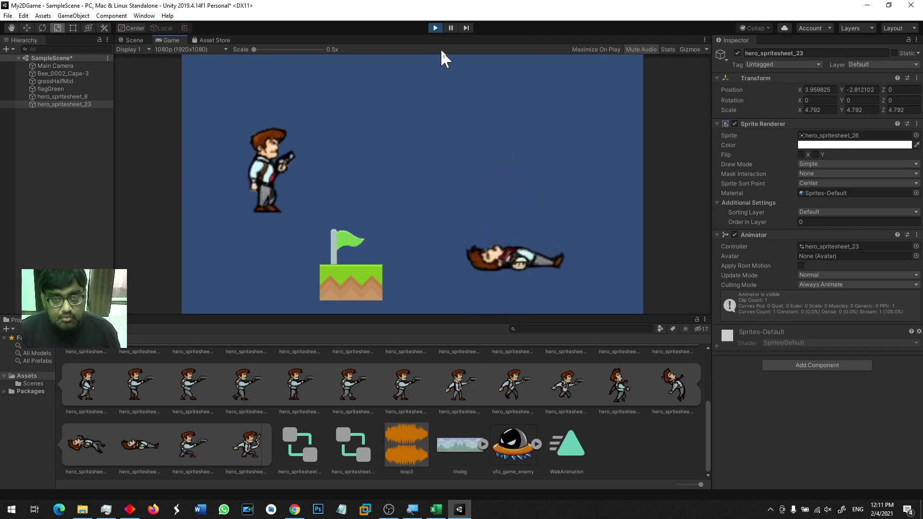
# Stop Play mode and review the WalkAnimation clip's six keyframes (0:00–0:05) in the Animation window.
pyautogui.click(435, 27)
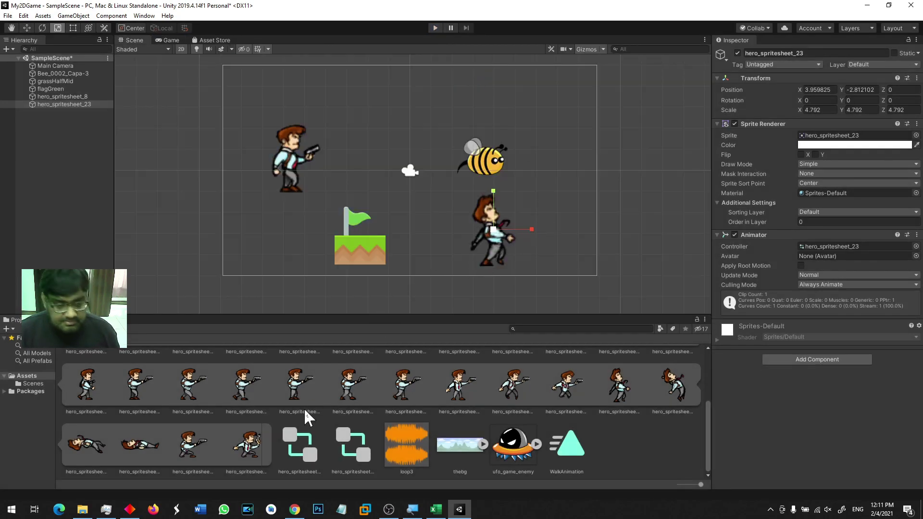
pyautogui.click(578, 446)
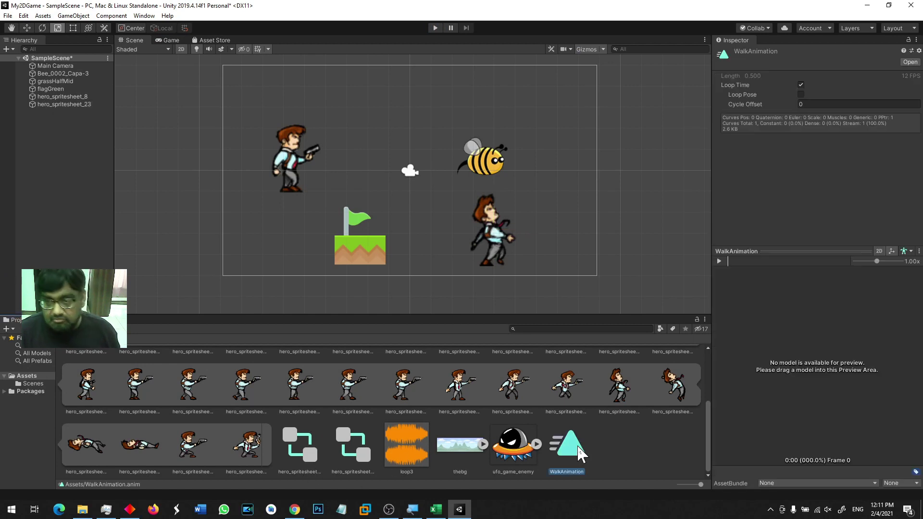
pyautogui.doubleClick(580, 453)
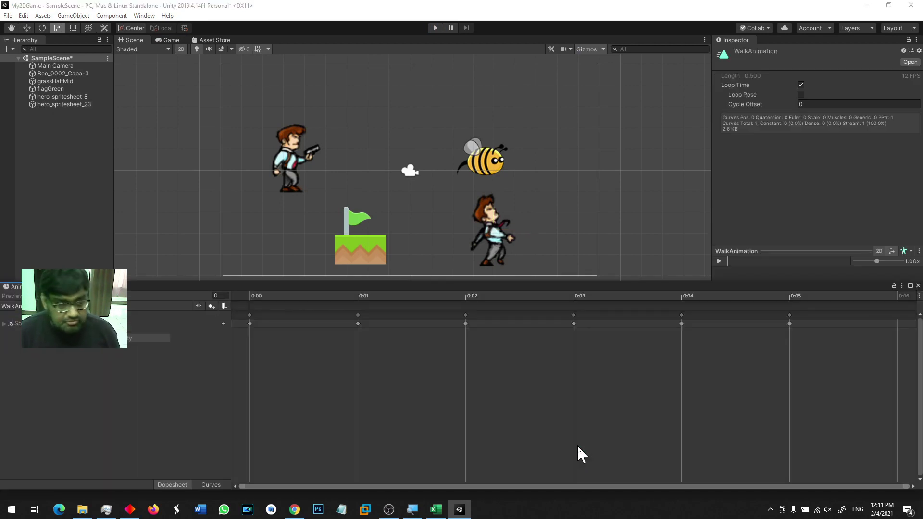
pyautogui.click(918, 285)
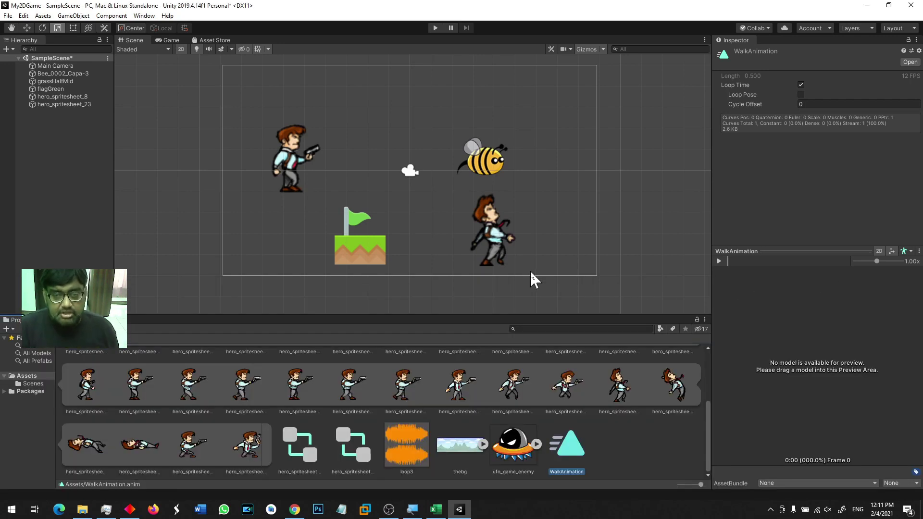